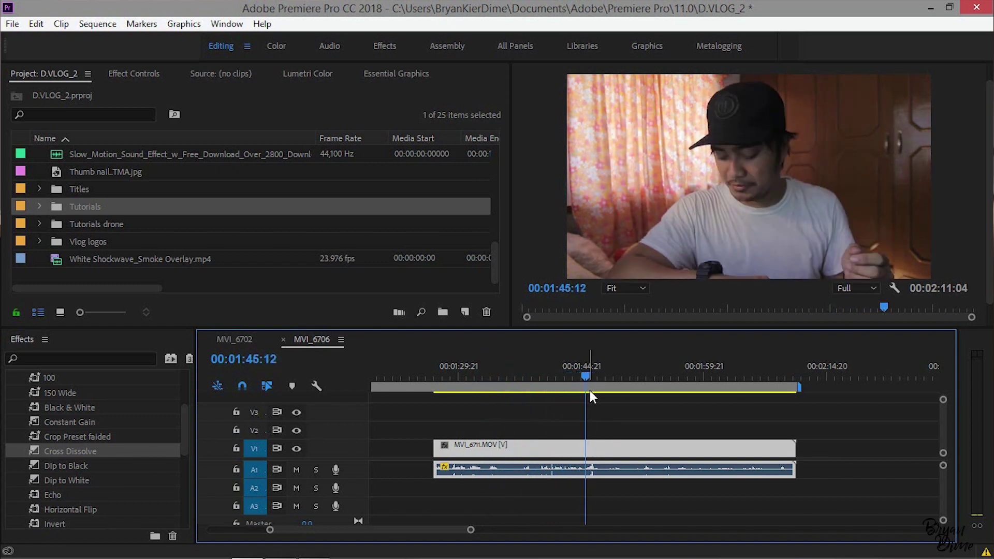
- Split the MVI_6711.MOV clip at the arm-swing moment, at about 00:01:46:00
key(space)
key(space)
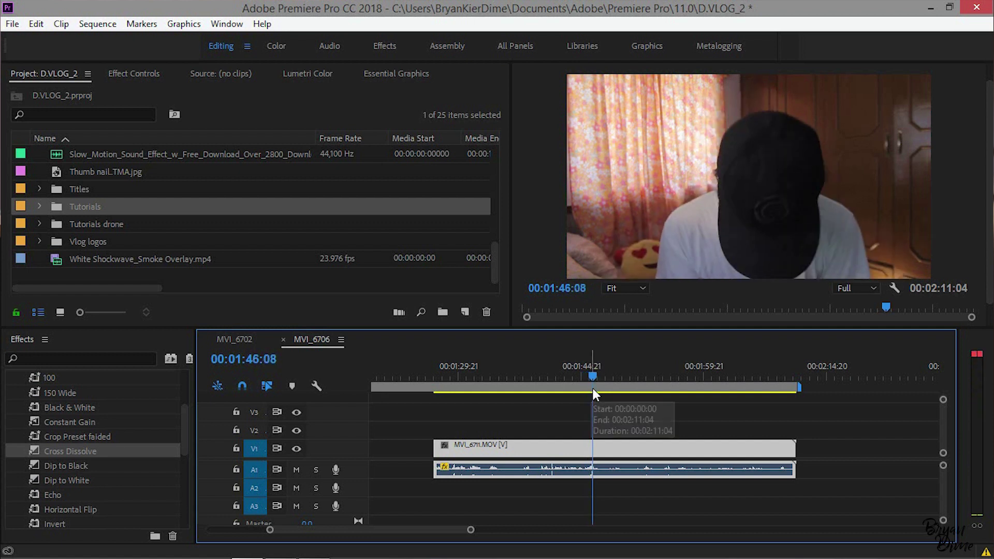
key(space)
drag(594, 374, 583, 374)
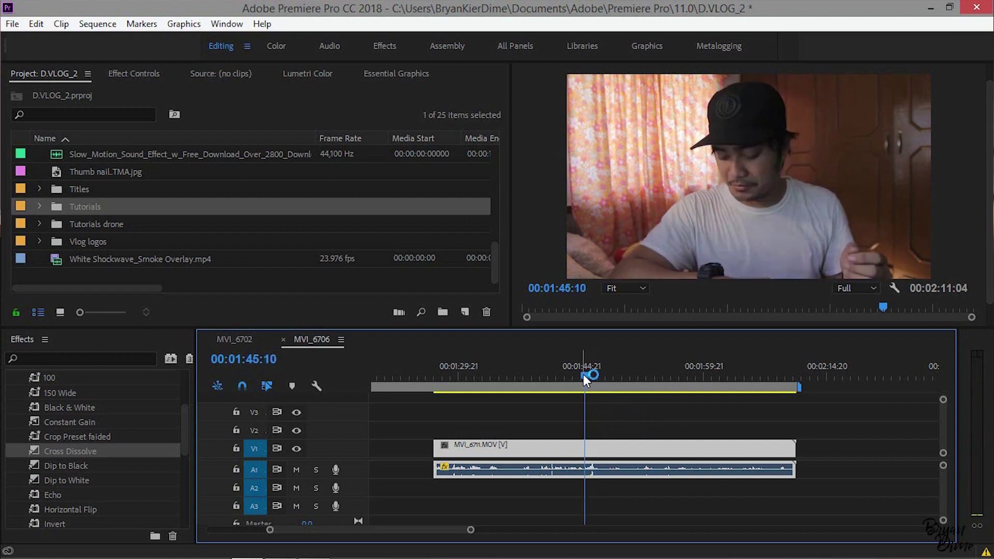
key(space)
key(space)
key(equal)
mouse_move(643, 376)
mouse_down()
mouse_move(633, 375)
mouse_move(647, 377)
mouse_up()
key(=)
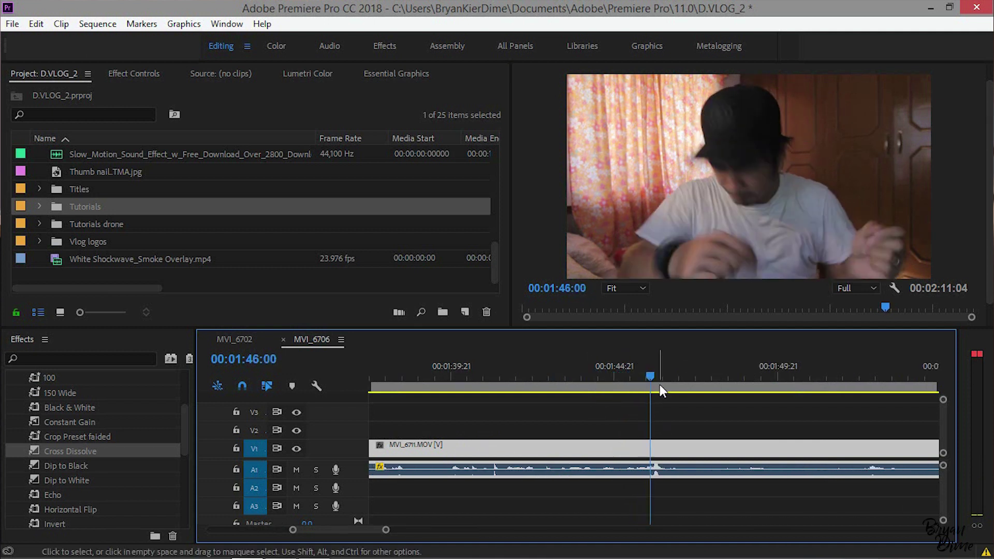
drag(654, 377, 656, 379)
key(ctrl+k)
- Split the MVI_6711.MOV clip again at 00:02:08:12, in the empty-room shot near its end
key(minus)
drag(654, 377, 736, 385)
key(minus)
key(c)
key(equal)
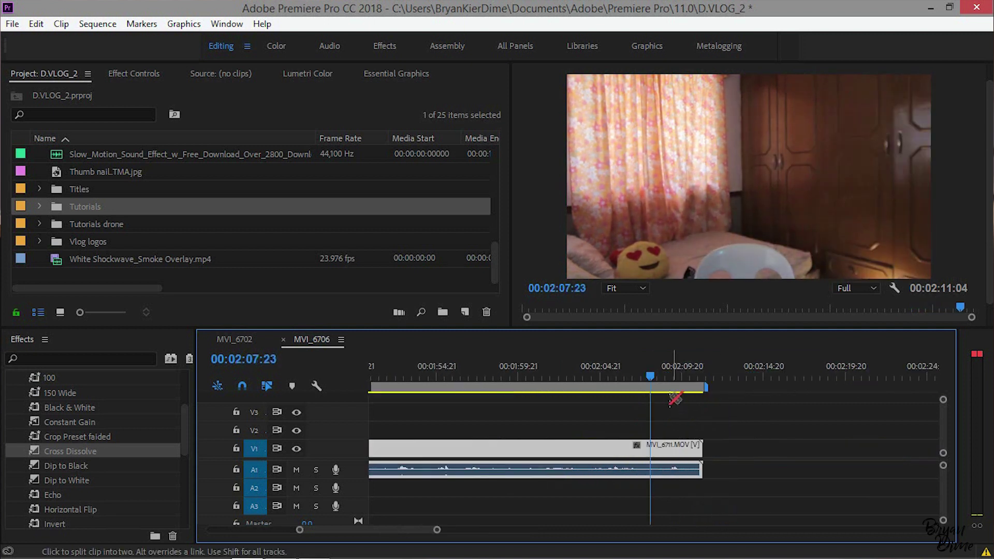
mouse_move(667, 376)
mouse_down()
mouse_move(656, 376)
mouse_move(678, 376)
mouse_move(647, 378)
mouse_move(680, 382)
mouse_move(625, 382)
mouse_move(659, 382)
mouse_up()
key(c)
click(659, 448)
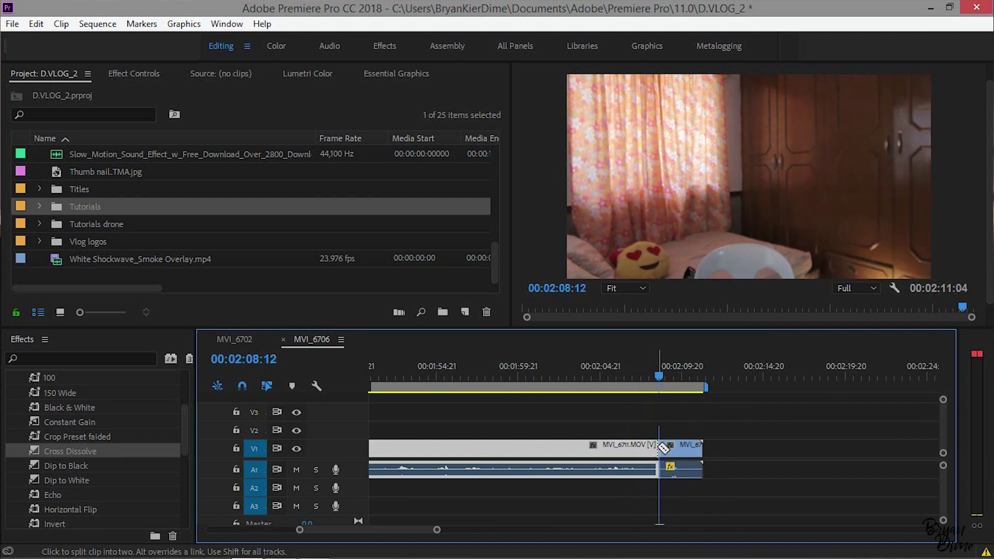
- Move the middle section further along V1 and place the empty-room piece directly after the first clip
key(minus)
key(minus)
key(v)
drag(616, 444, 834, 444)
drag(658, 448, 565, 448)
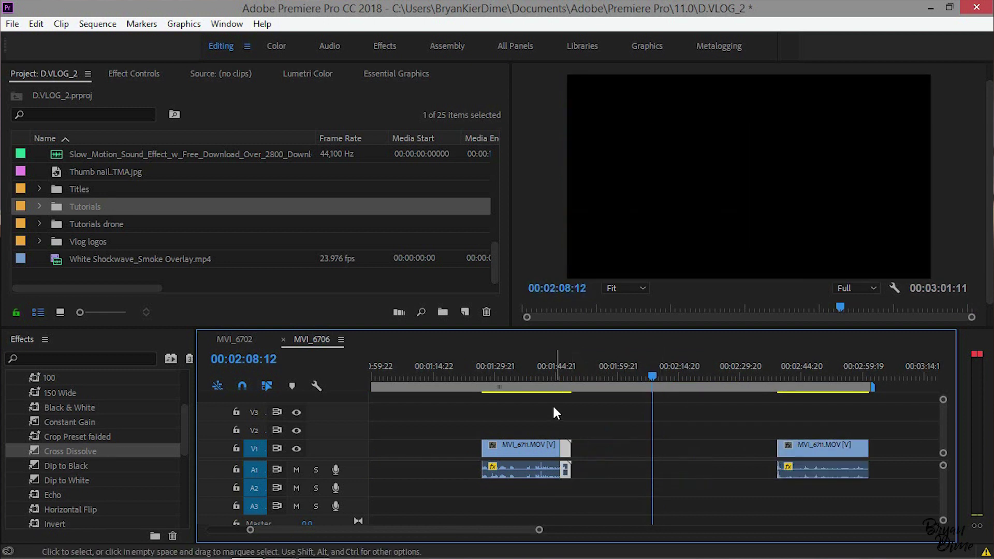
- Play back the cut from the first clip to the empty-room clip and check the disappearance
click(556, 381)
key(equal)
key(equal)
mouse_move(645, 384)
mouse_down()
mouse_move(667, 384)
mouse_move(655, 385)
mouse_up()
key(space)
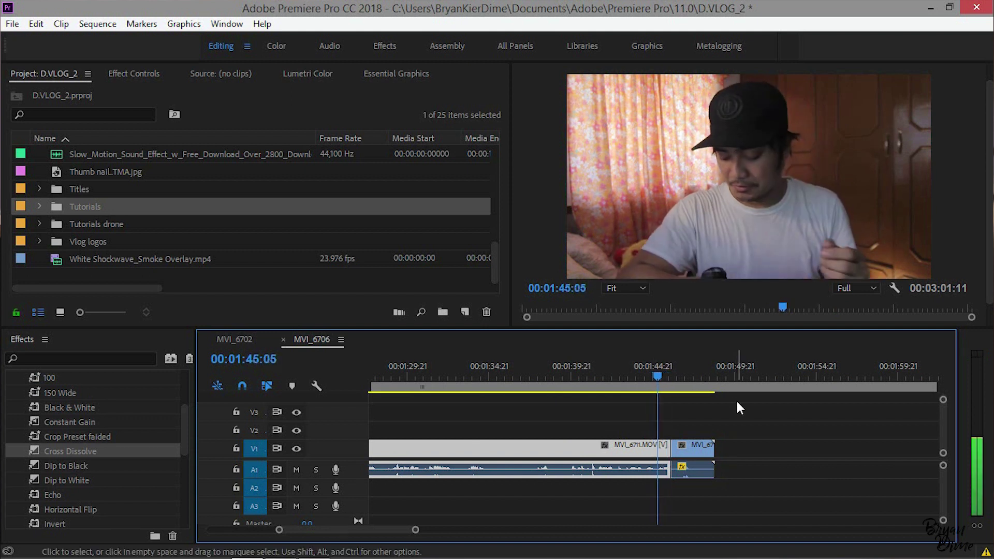
key(space)
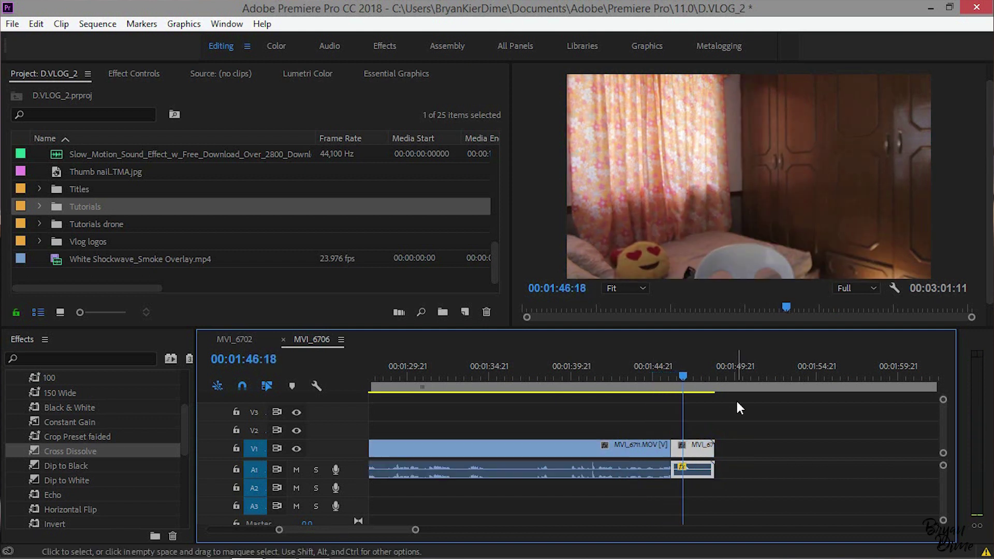
click(660, 383)
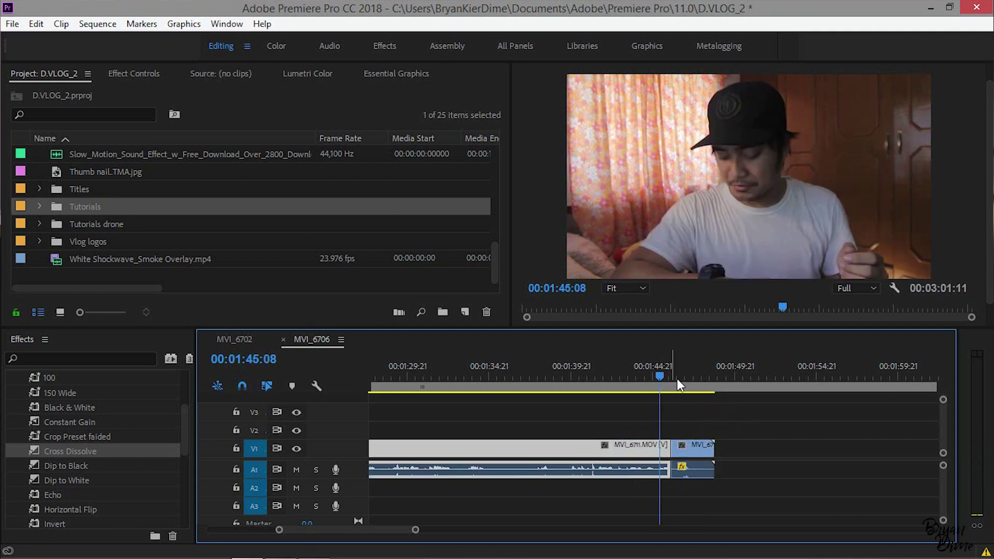
key(space)
key(space)
- Split the moved section at 00:02:45:14, where the man is in mid-air over the bed, and delete the part before it
scroll(689, 386, down, 5)
drag(686, 378, 651, 377)
key(minus)
key(equal)
key(=)
key(=)
key(c)
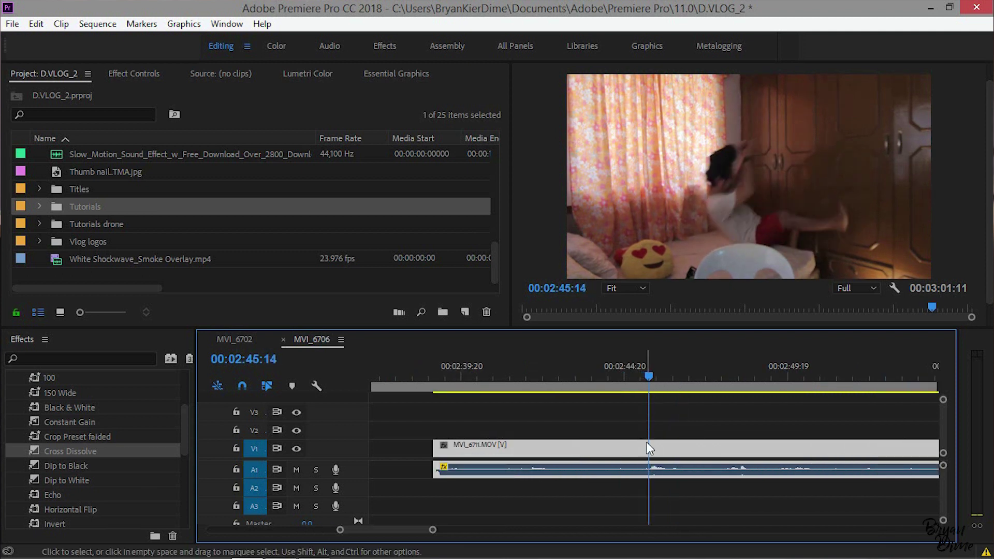
click(650, 446)
key(v)
key(Delete)
key(minus)
key(minus)
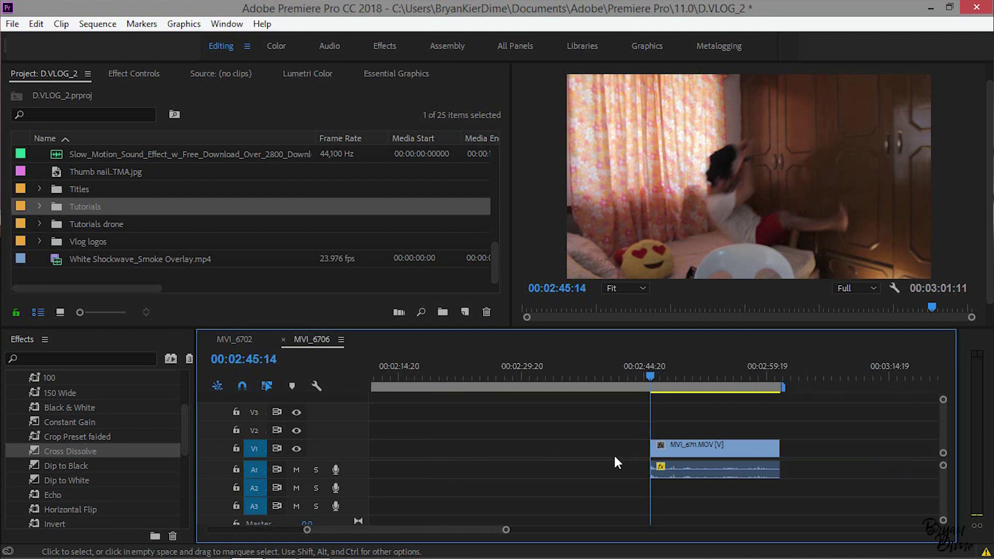
- Place the trimmed falling section directly after the empty-room clip, review the join, and save the project
drag(676, 448, 442, 449)
click(400, 373)
key(equal)
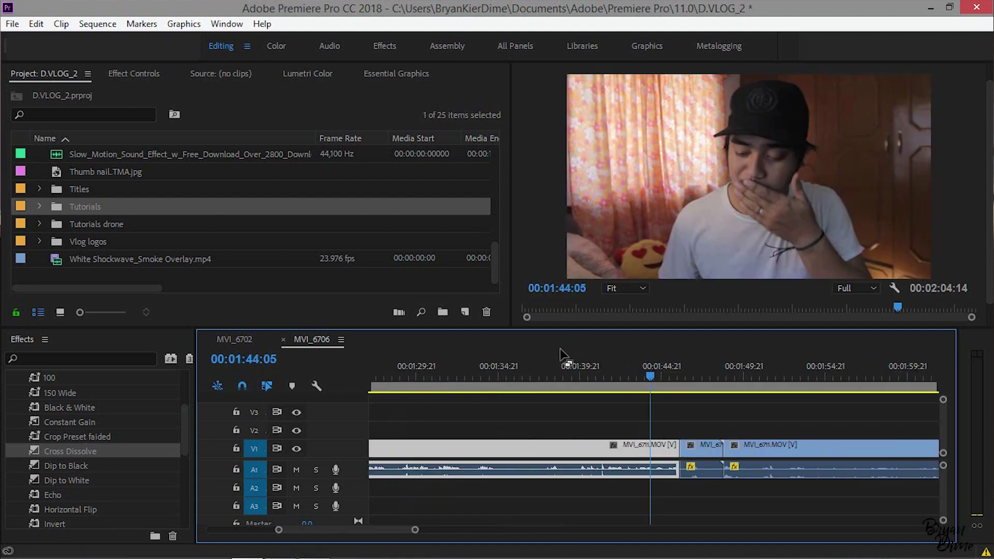
key(equal)
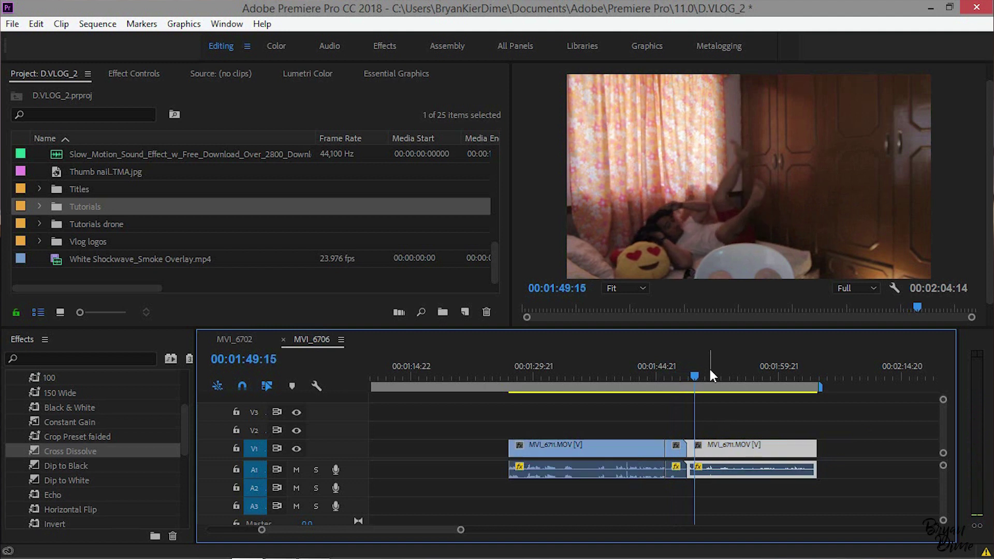
key(=)
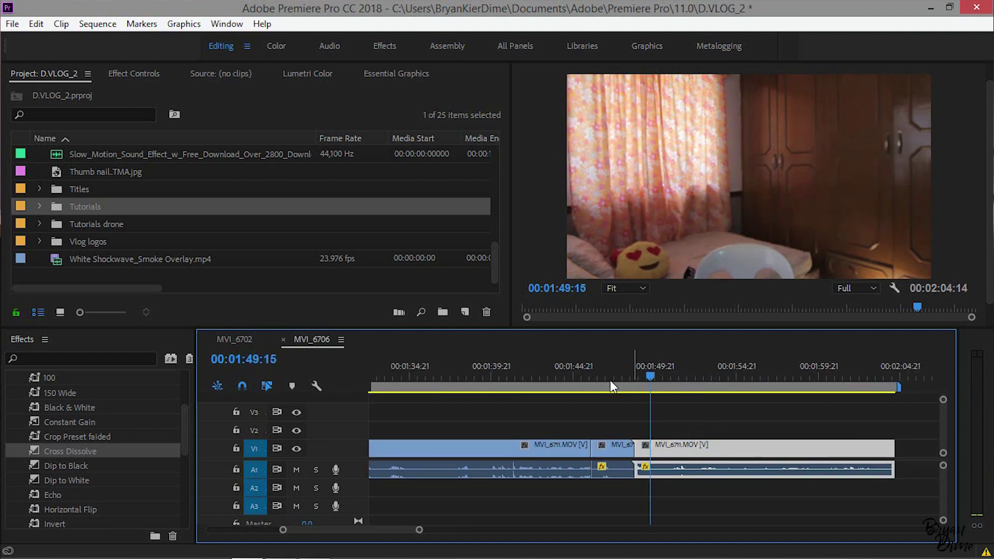
click(585, 376)
drag(593, 375, 652, 375)
key(minus)
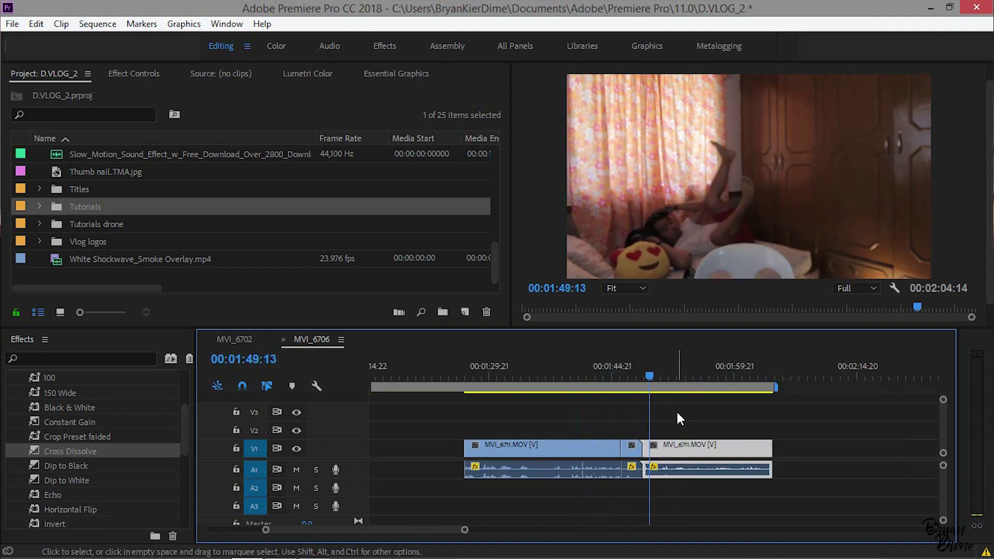
key(ctrl+s)
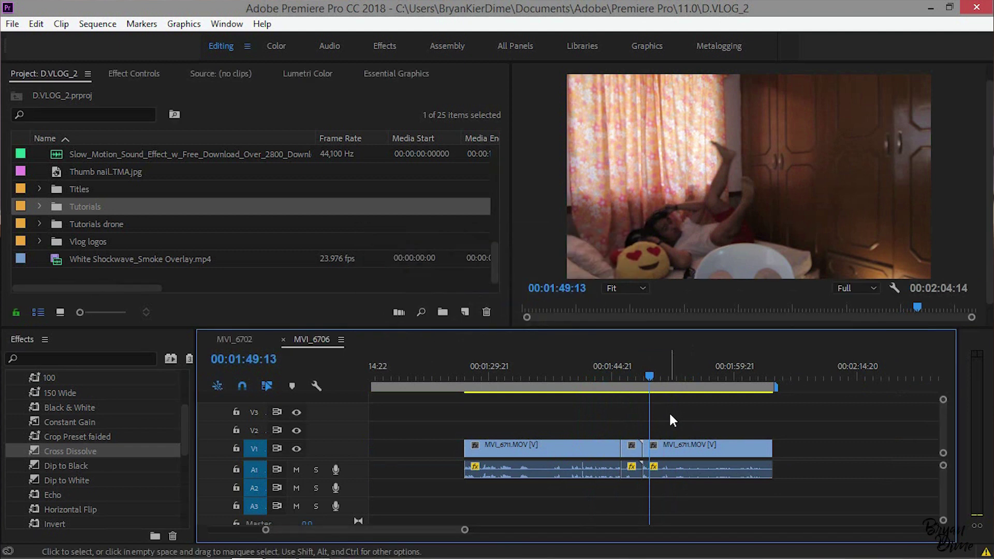
- Examine the finished example at the start of the sequence, around 00:00:19:10, including its overlay, title and sound layers
key(=)
key(minus)
key(minus)
key(minus)
key(=)
key(=)
key(minus)
click(640, 373)
key(d)
key(=)
key(=)
key(minus)
key(minus)
key(minus)
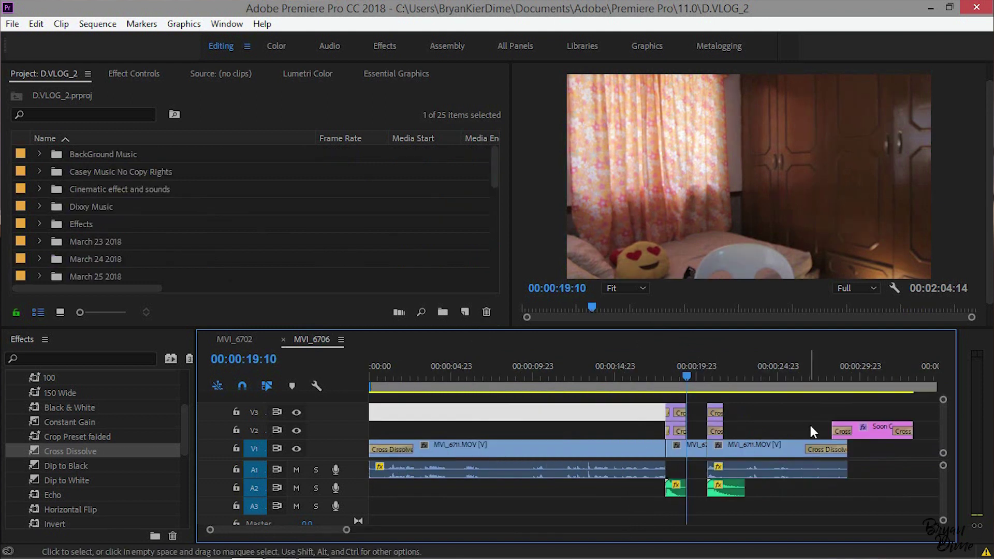
scroll(568, 357, down, 3)
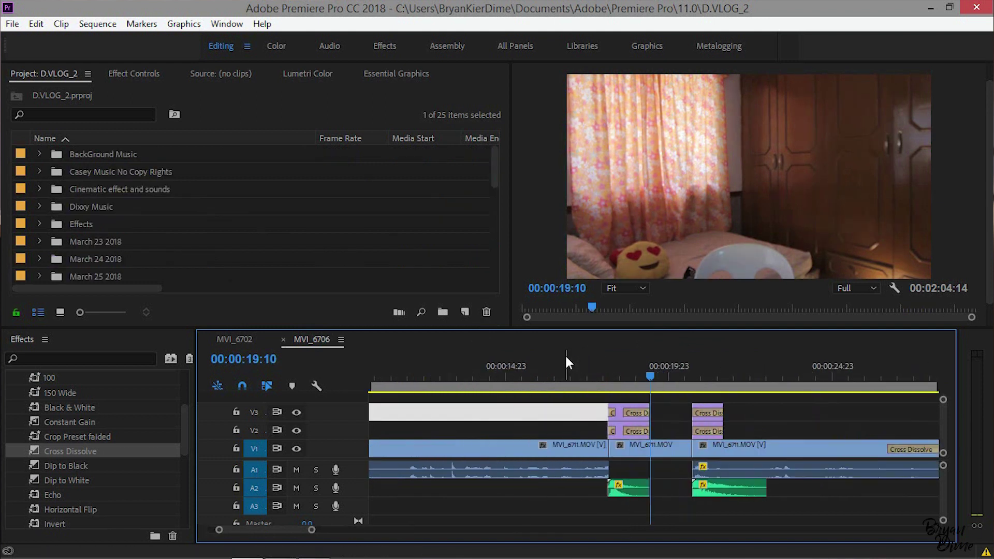
- Move the example's first pair of shockwave overlays from V2 and V3 to the start of the falling clip in the new edit
key(minus)
drag(679, 412, 592, 420)
key(minus)
key(minus)
key(minus)
key(minus)
key(minus)
click(591, 368)
key(equal)
key(equal)
key(equal)
key(minus)
click(854, 371)
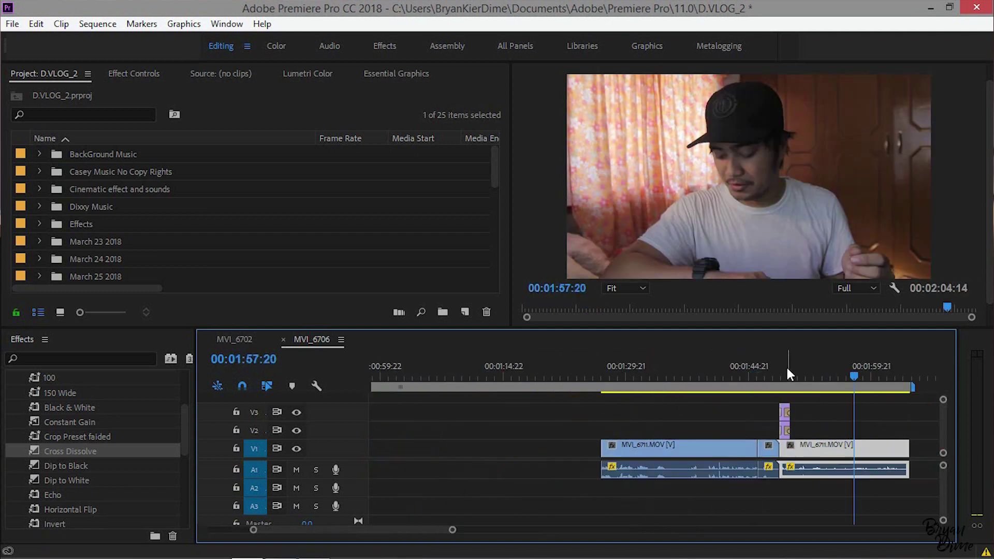
- Move the V2 shockwave overlay from the falling clip to the cut between the first clip and the empty-room clip
click(782, 374)
key(equal)
key(equal)
drag(774, 374, 522, 377)
key(minus)
key(equal)
click(739, 414)
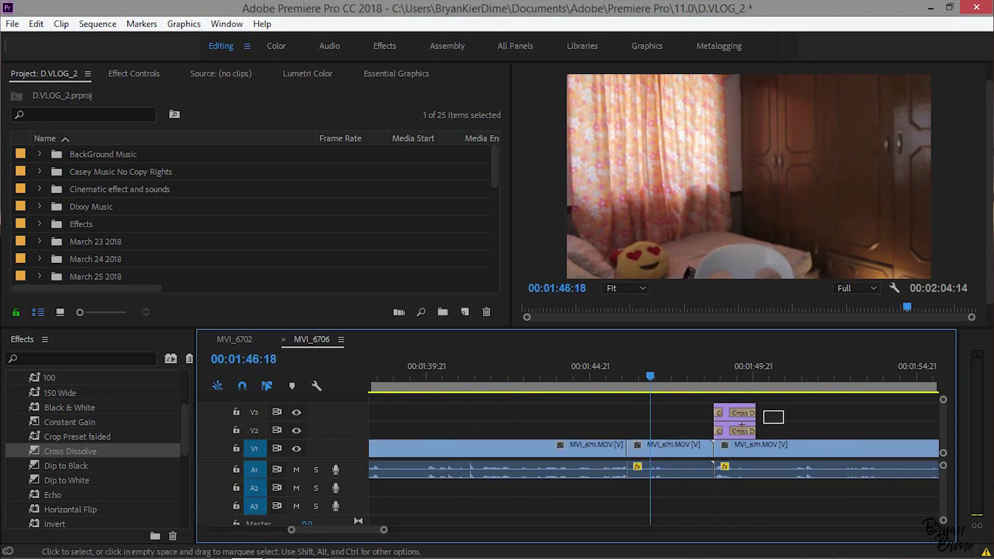
drag(728, 426, 640, 429)
- Fine-tune the V2 shockwave overlay's position so it starts a few frames before the empty-room cut
drag(627, 370, 650, 381)
key(equal)
drag(685, 431, 677, 431)
drag(633, 372, 654, 374)
key(equal)
key(equal)
drag(716, 430, 700, 431)
drag(652, 373, 650, 384)
key(-)
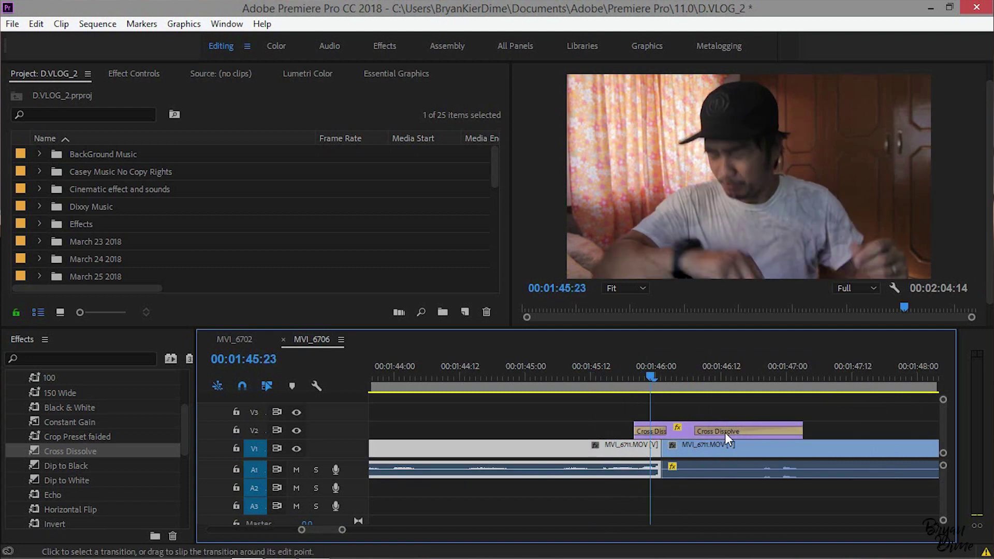
- Remove the Cross Dissolve transitions from both ends of the V2 Shockwave_13.mov overlay
click(724, 433)
key(Delete)
click(656, 427)
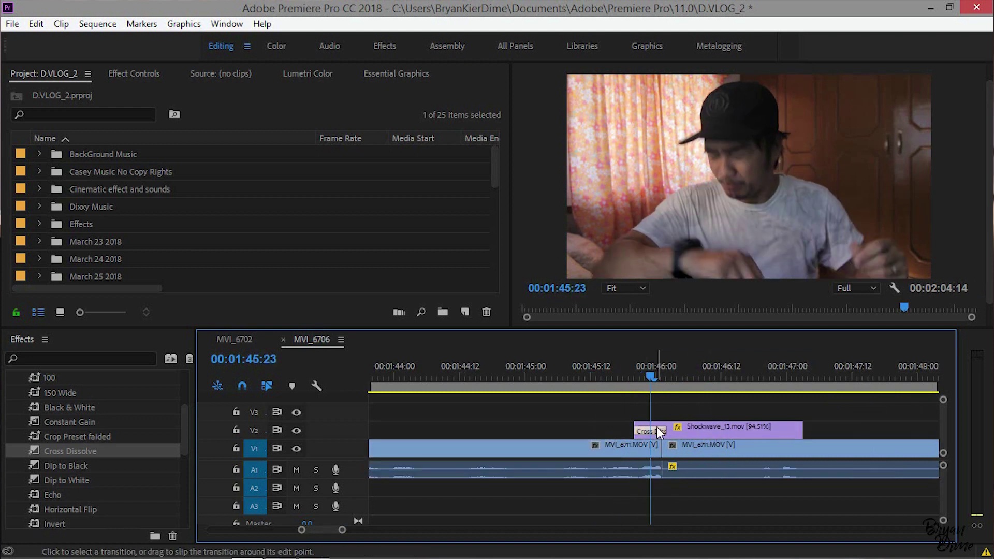
key(Delete)
- Duplicate the Shockwave_13.mov overlay onto V3, directly above the V2 overlay
drag(638, 373, 679, 412)
key(minus)
key(equal)
key(minus)
click(679, 429)
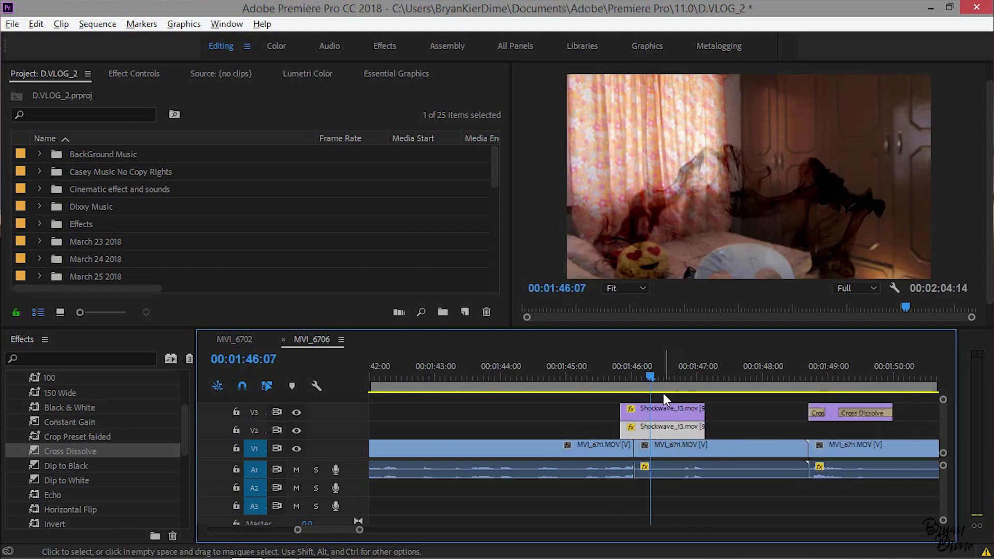
- Scale the V3 Shockwave_13.mov overlay to 170 and reposition it to 1065.4, 550.2
click(664, 377)
drag(669, 381, 661, 380)
click(684, 413)
click(134, 74)
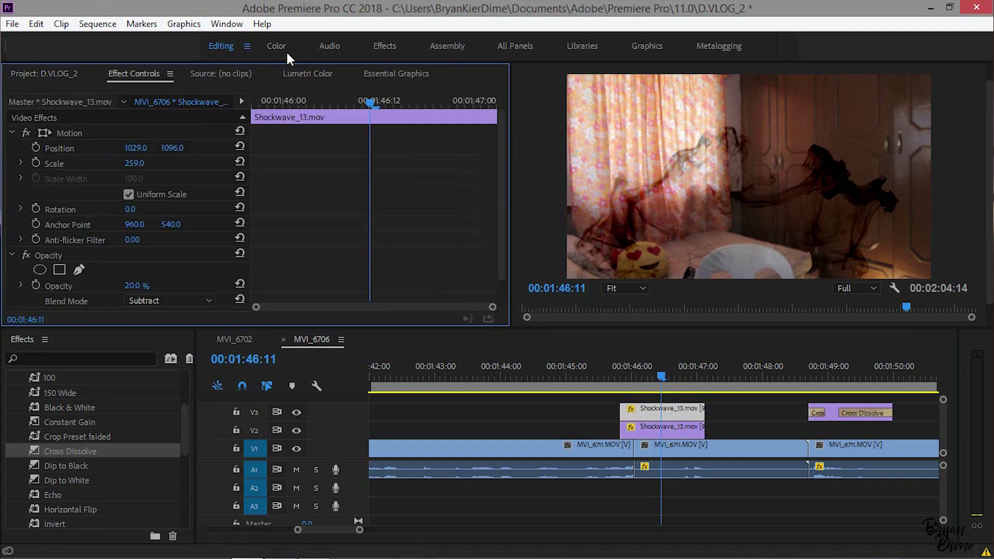
drag(141, 163, 107, 163)
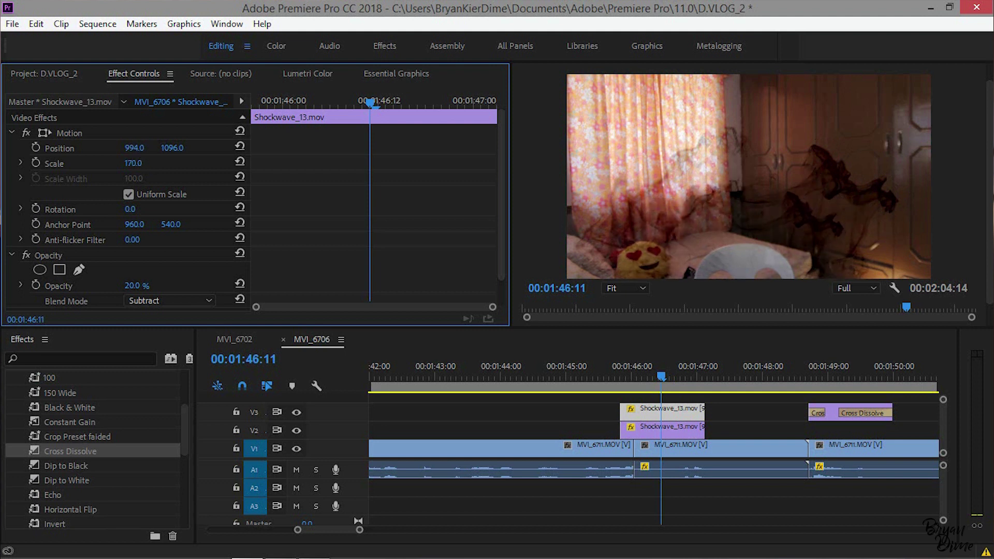
click(122, 132)
drag(755, 237, 755, 126)
- Lower the V3 Shockwave_13.mov overlay's horizontal position to line the smoke up with the man near 00:01:45:23
drag(666, 375, 618, 375)
click(629, 374)
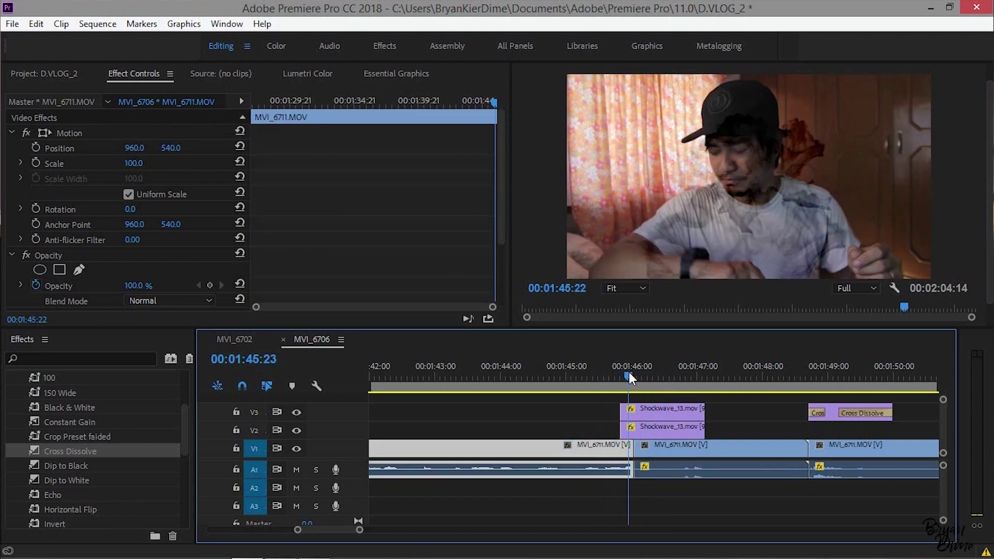
click(646, 409)
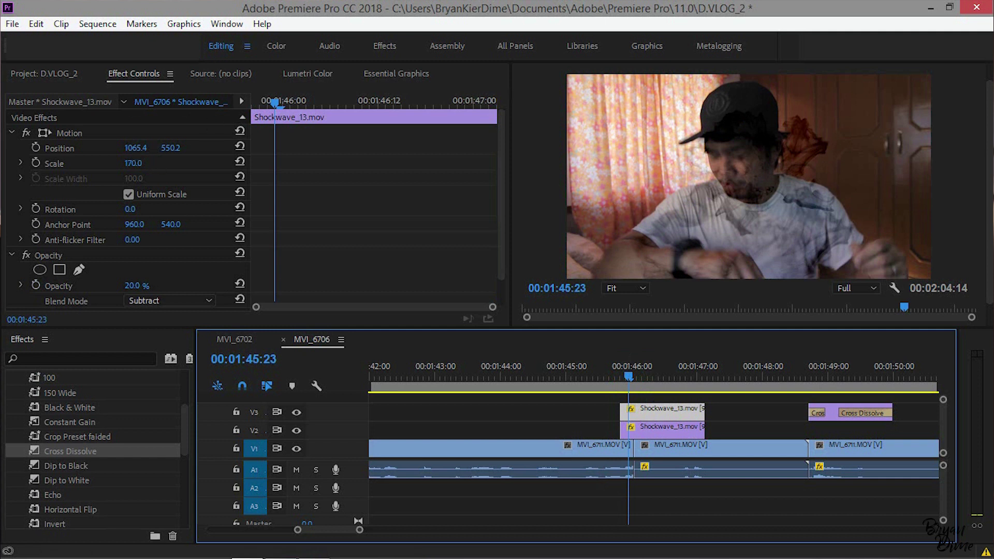
drag(136, 148, 96, 148)
- Play and step frame by frame through the cut to check the smoke overlays against the disappearance
drag(593, 374, 614, 324)
key(minus)
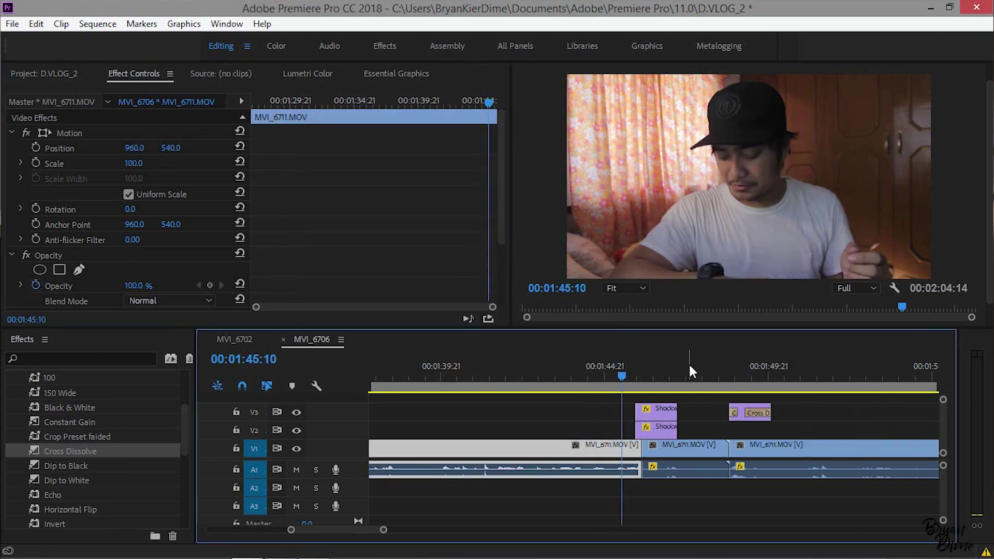
key(space)
key(space)
click(616, 373)
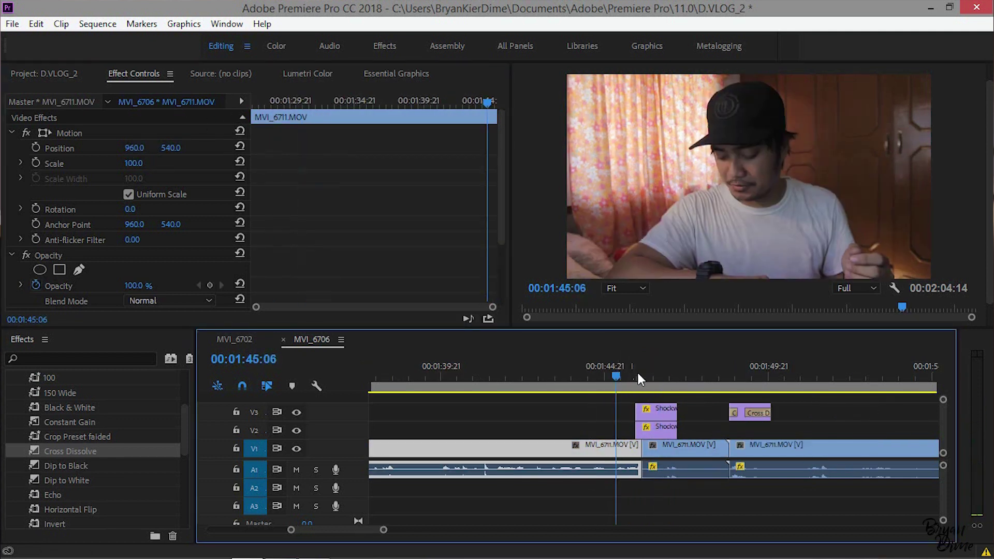
key(equal)
key(Right)
key(Right)
key(Right)
key(Right)
key(Right)
key(Right)
key(Right)
key(space)
- Align the start of both Shockwave_13.mov overlays with the cut to the empty-room clip and play the result
key(Right)
key(Right)
key(Right)
key(Right)
key(equal)
drag(866, 413, 703, 424)
click(634, 376)
key(space)
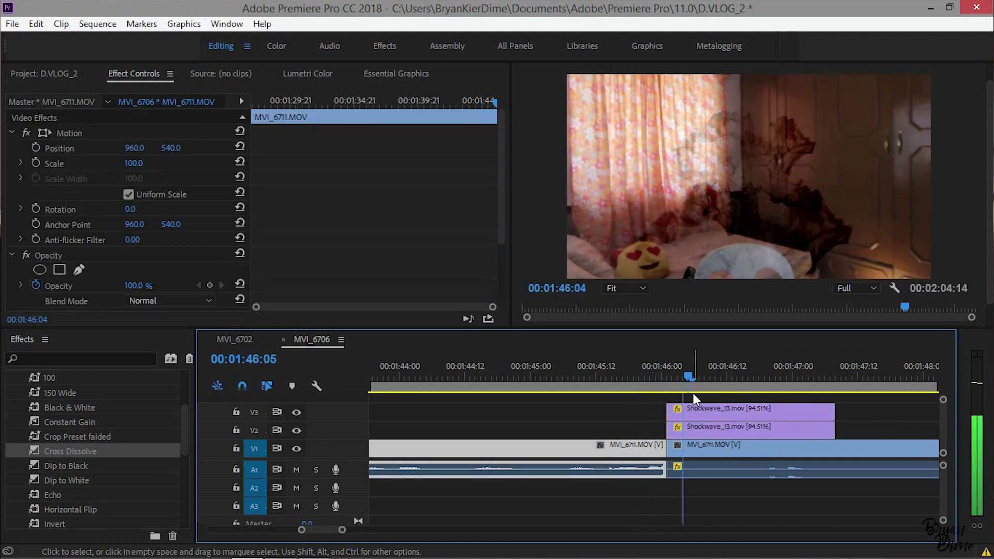
key(space)
- Shift both Shockwave_13.mov overlays about one frame before the empty-room cut and play back the effect
click(639, 377)
drag(641, 378, 684, 414)
key(equal)
key(equal)
click(631, 376)
key(minus)
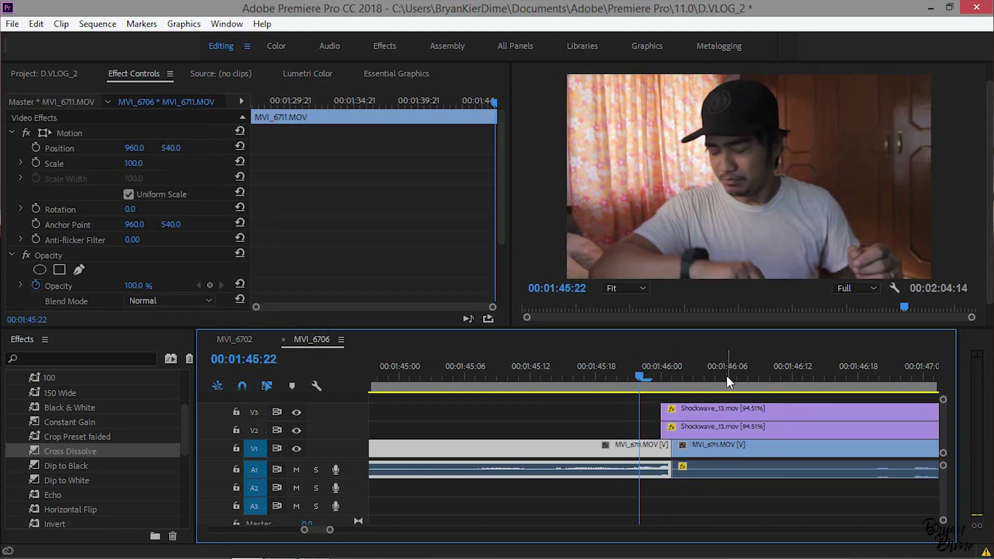
key(space)
key(minus)
key(space)
key(minus)
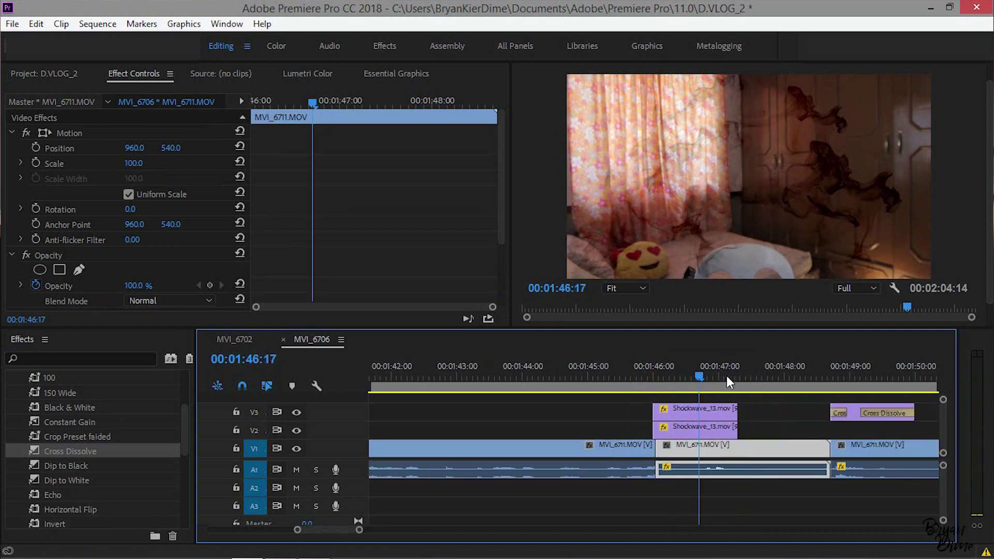
- Copy the first green sound effect from the finished example near 00:00:18 to A2 under the empty-room cut near 00:01:46
key(minus)
key(minus)
key(minus)
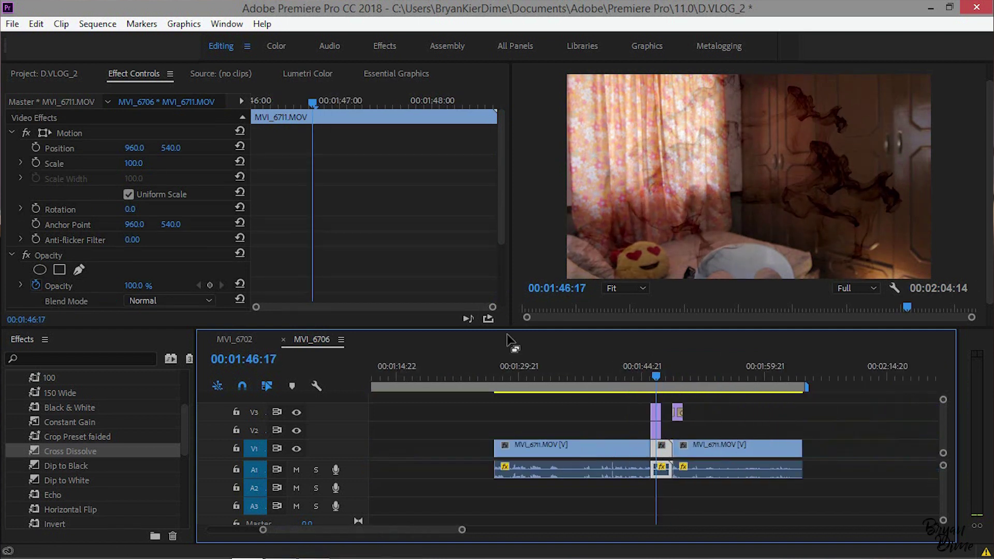
key(minus)
key(minus)
click(414, 369)
key(equal)
key(equal)
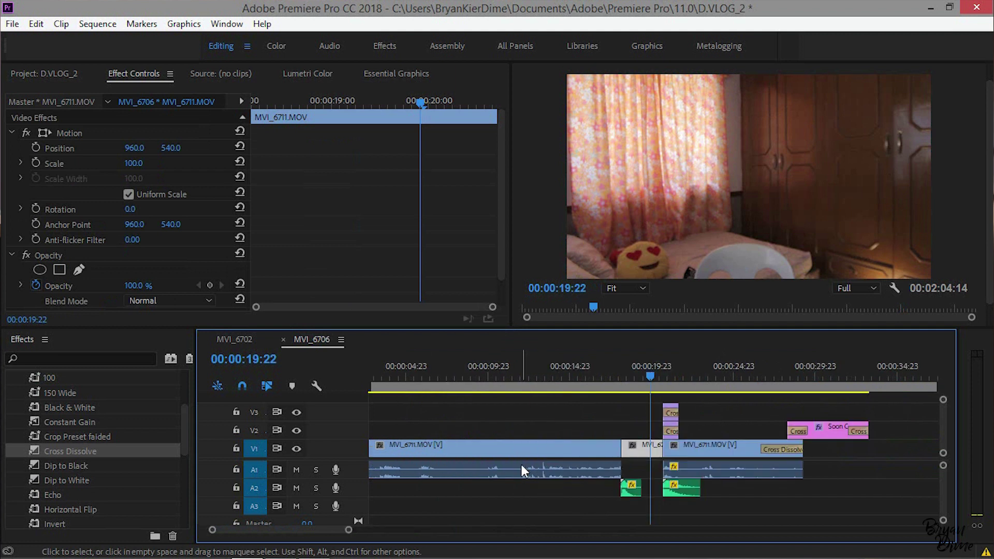
key(minus)
key(minus)
drag(629, 489, 588, 417)
key(minus)
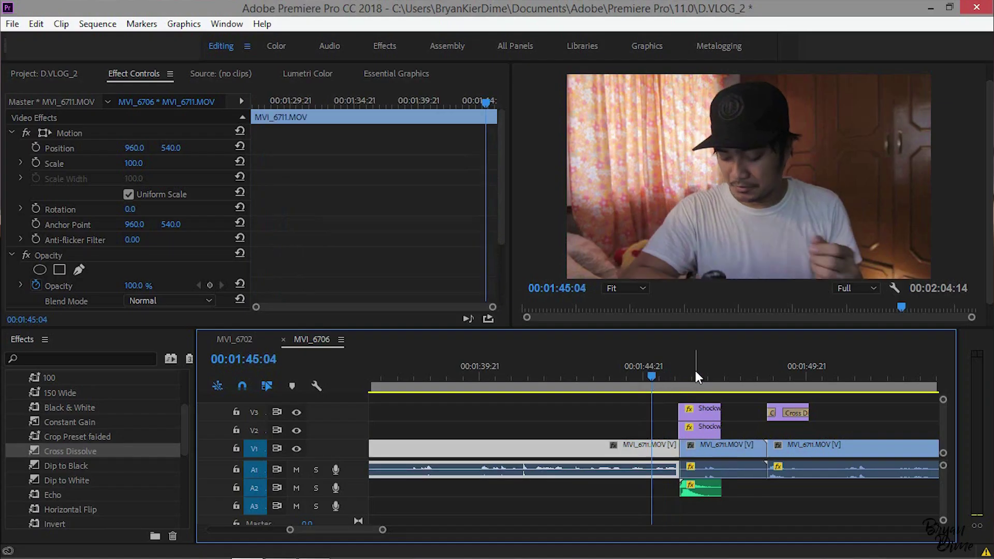
- Play back the disappearance repeatedly from about 00:01:44 to check the sound effect against the smoke and the cut
key(space)
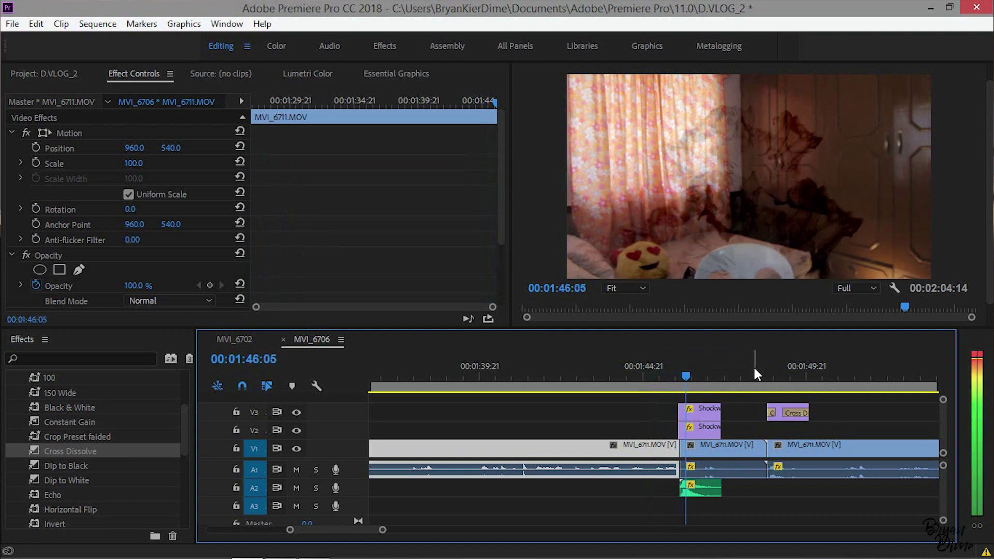
key(space)
key(minus)
key(d)
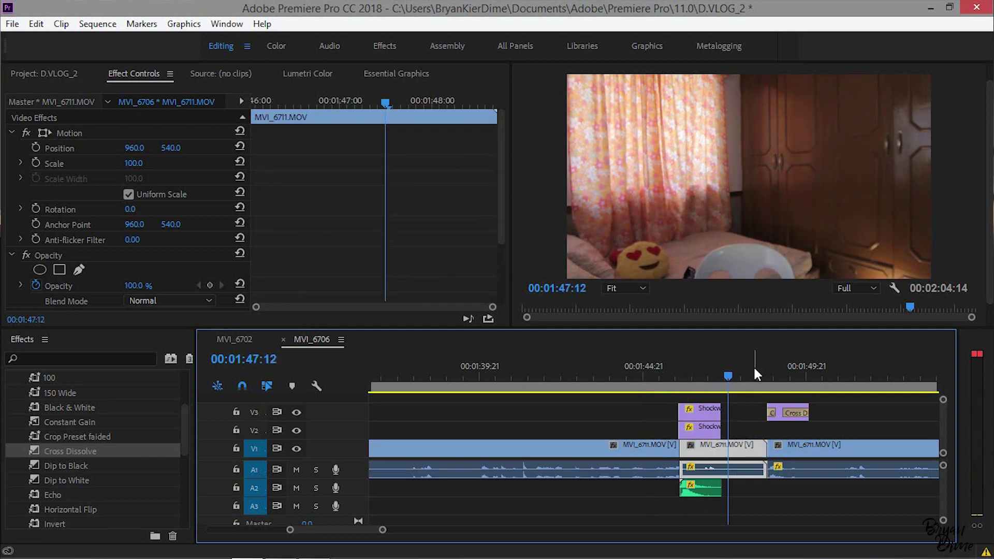
key(equal)
drag(649, 369, 537, 363)
key(minus)
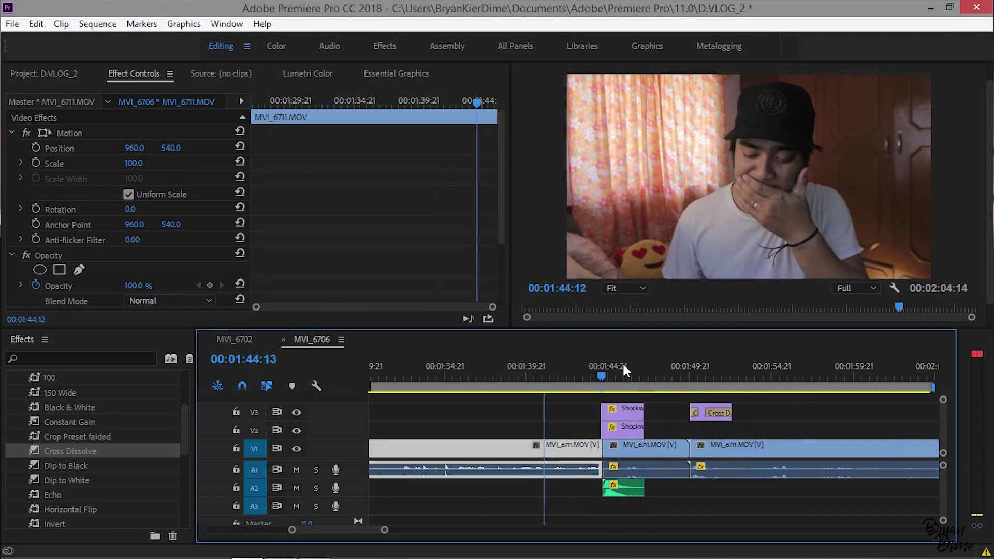
key(l)
drag(622, 374, 632, 374)
key(equal)
key(equal)
key(minus)
click(611, 375)
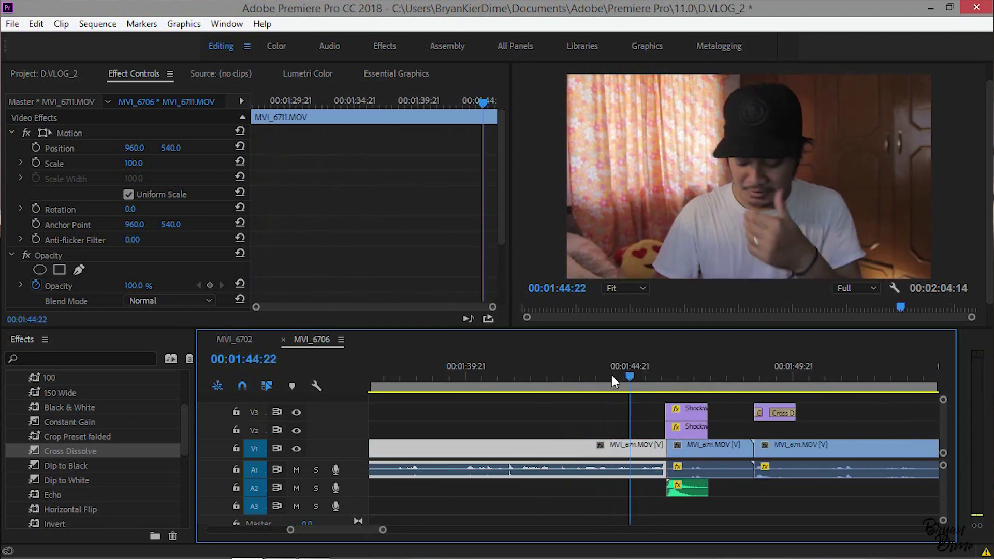
key(space)
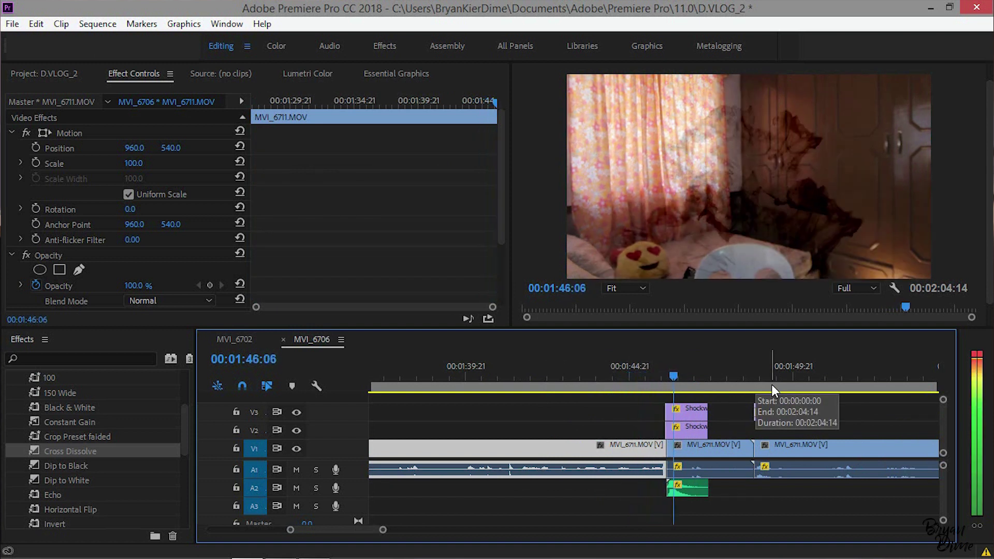
key(minus)
key(space)
- Replace the old V3 smoke overlay at the reappearance cut with a copy of Shockwave_13.mov on V2 and play it
key(=)
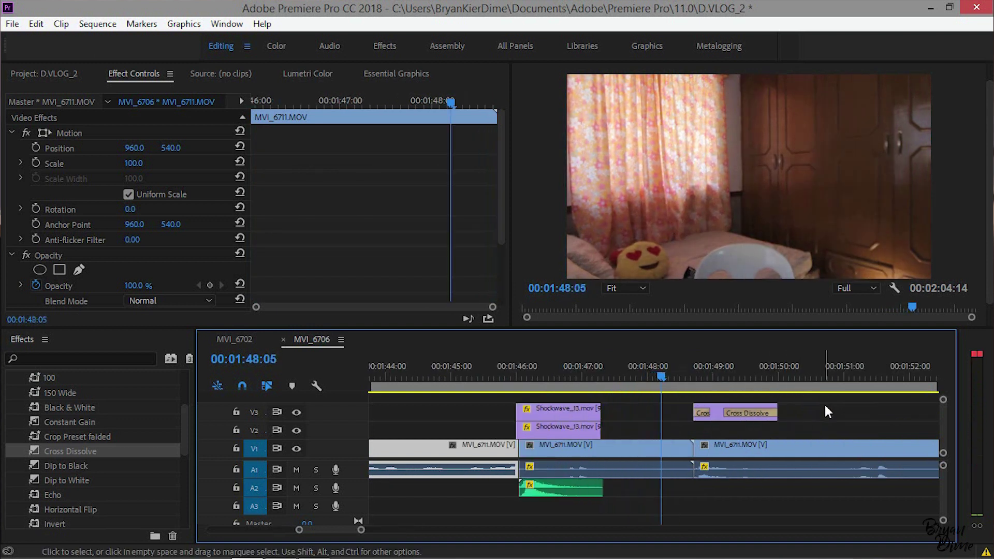
click(729, 414)
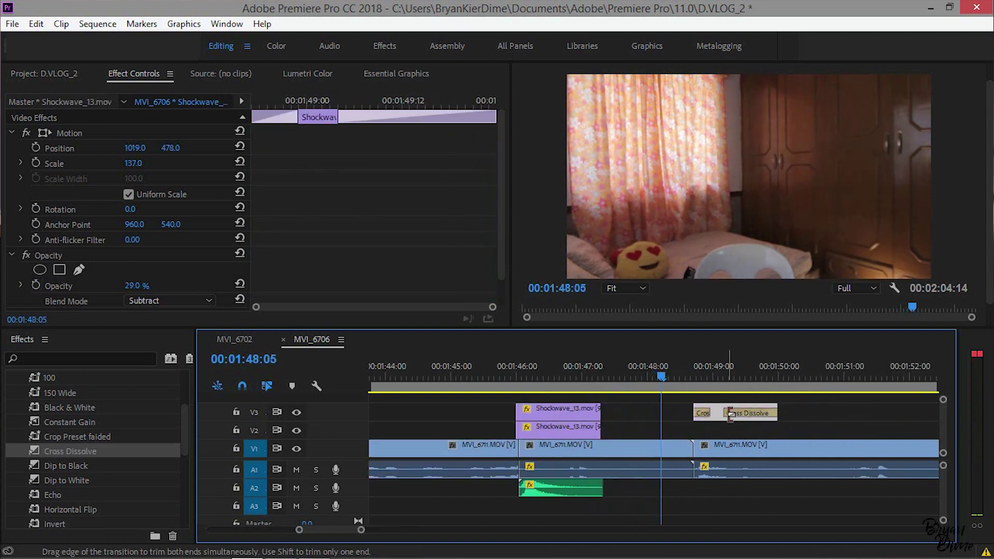
key(Delete)
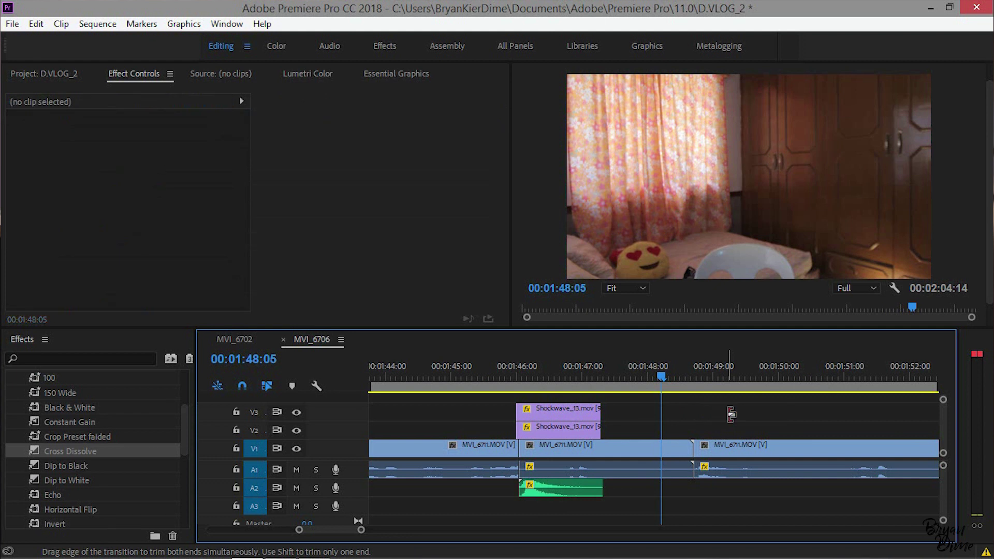
drag(575, 416, 751, 430)
key(space)
key(=)
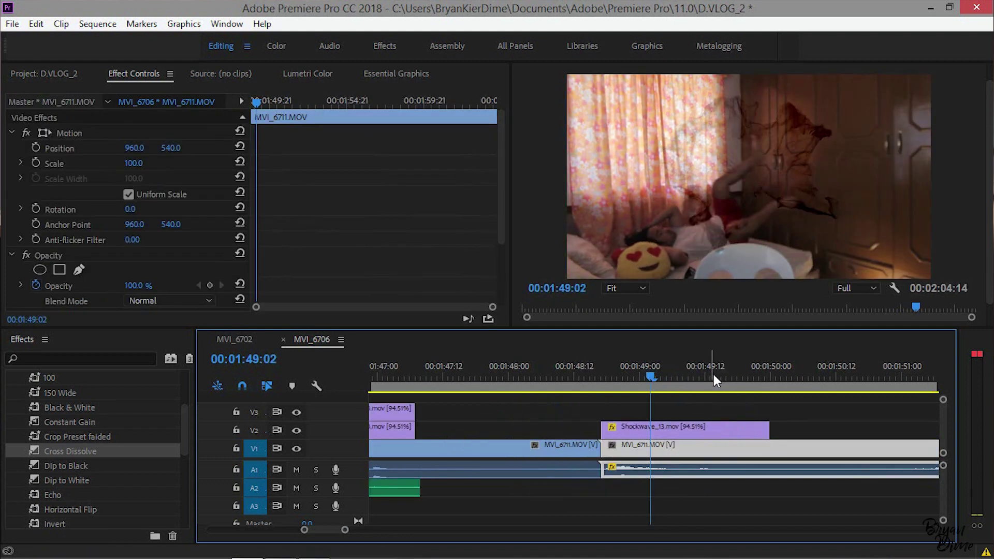
- Set the V2 Shockwave_13.mov overlay's position at the reappearance to 1068.4, 835.2 to place the smoke over the man on the bed
key(=)
drag(547, 378, 582, 383)
click(638, 424)
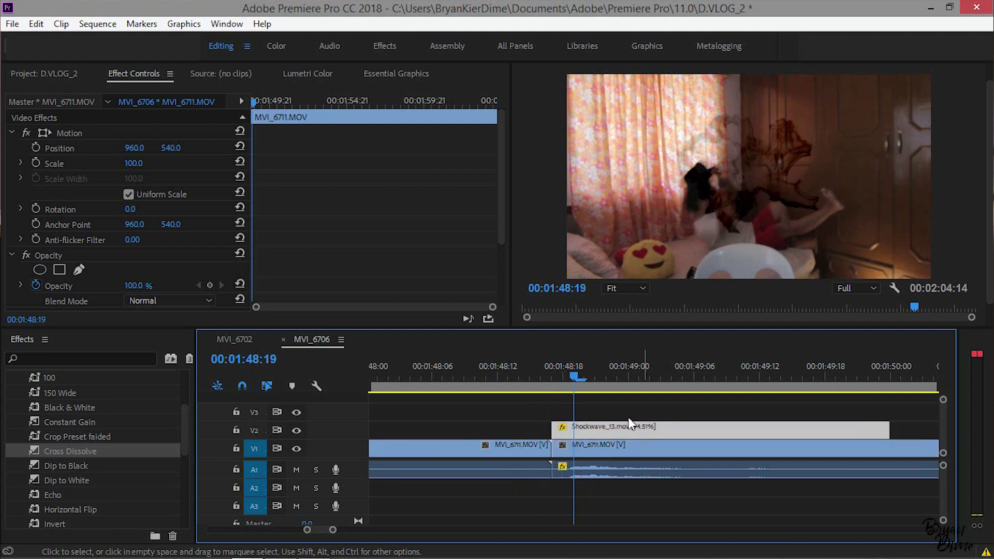
drag(134, 154, 318, 148)
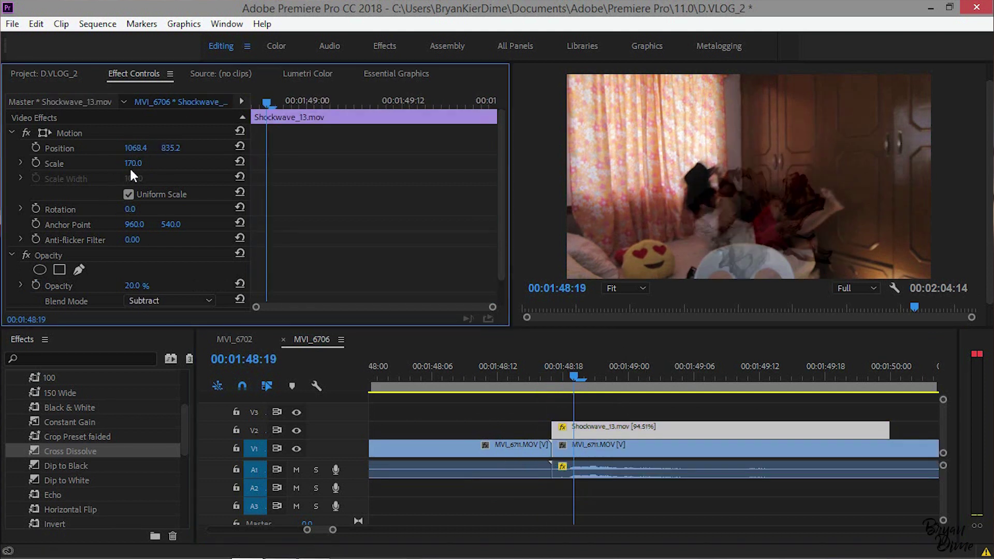
- Duplicate the reappearance Shockwave_13.mov overlay onto V3 and set the copy's horizontal position to 758.4
drag(560, 378, 596, 387)
drag(637, 426, 634, 415)
drag(135, 148, 6, 147)
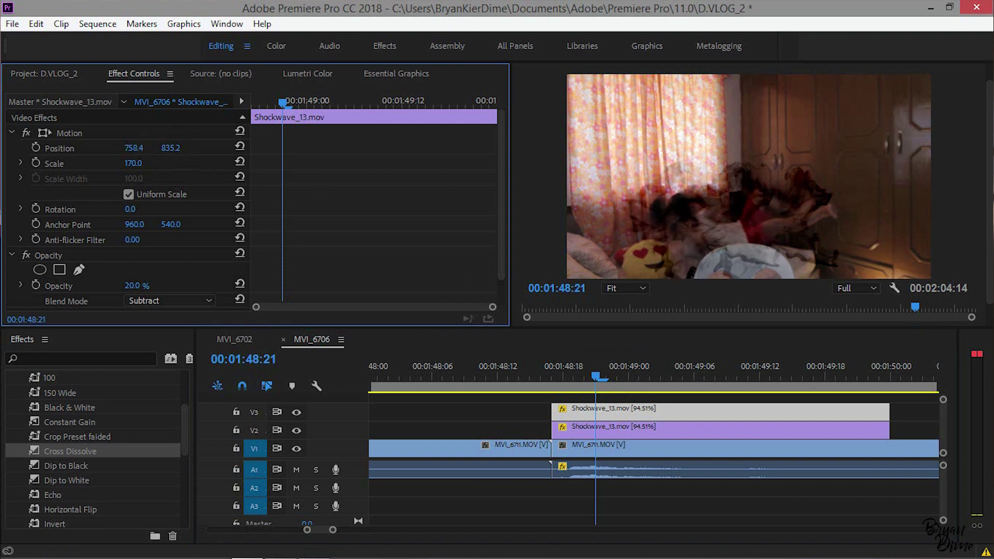
- Duplicate HARD HIT EFFECT.wav on A2 from the finished example near 00:00:21 into the empty stretch near 00:00:44
drag(598, 376, 533, 380)
key(minus)
key(minus)
key(minus)
key(minus)
key(minus)
key(minus)
key(minus)
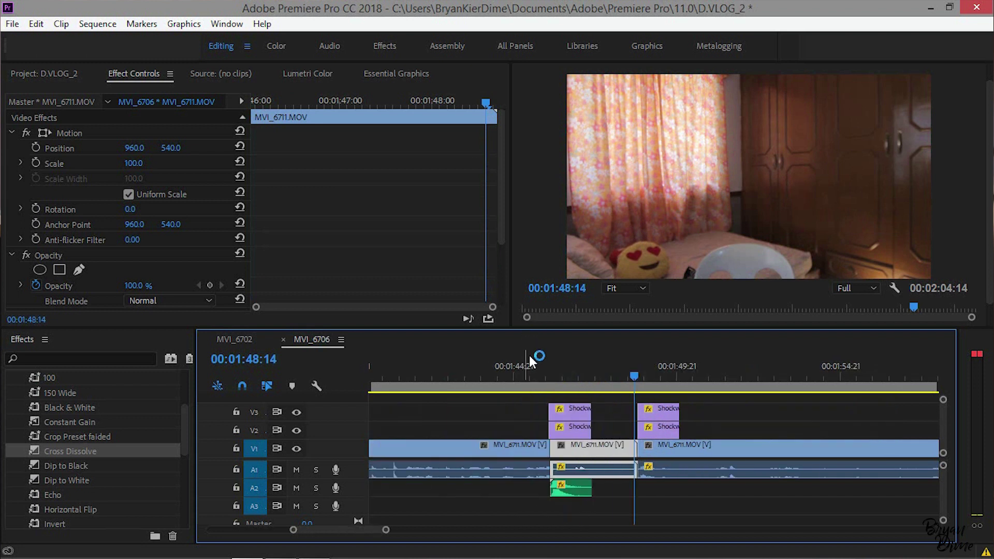
key(minus)
click(392, 377)
key(equal)
key(equal)
key(equal)
key(equal)
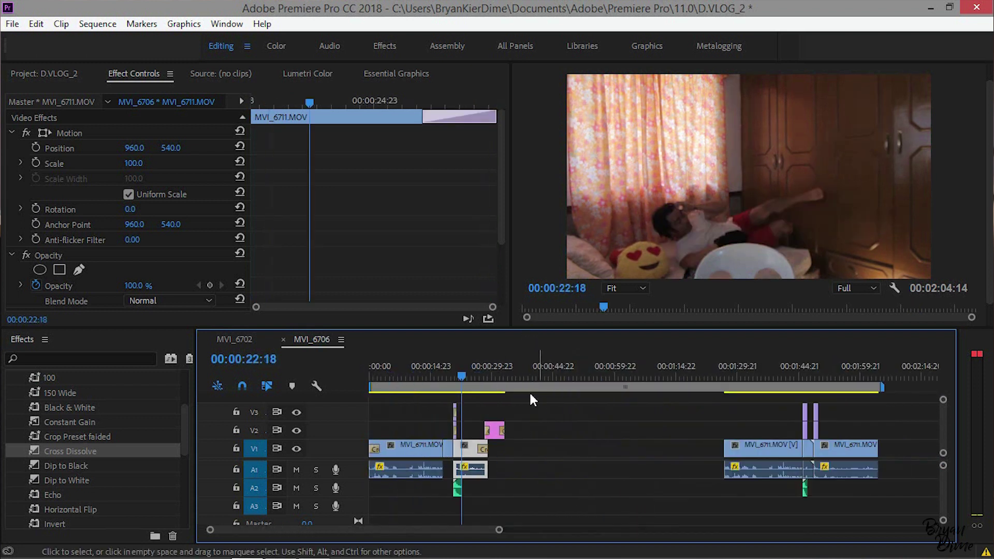
key(minus)
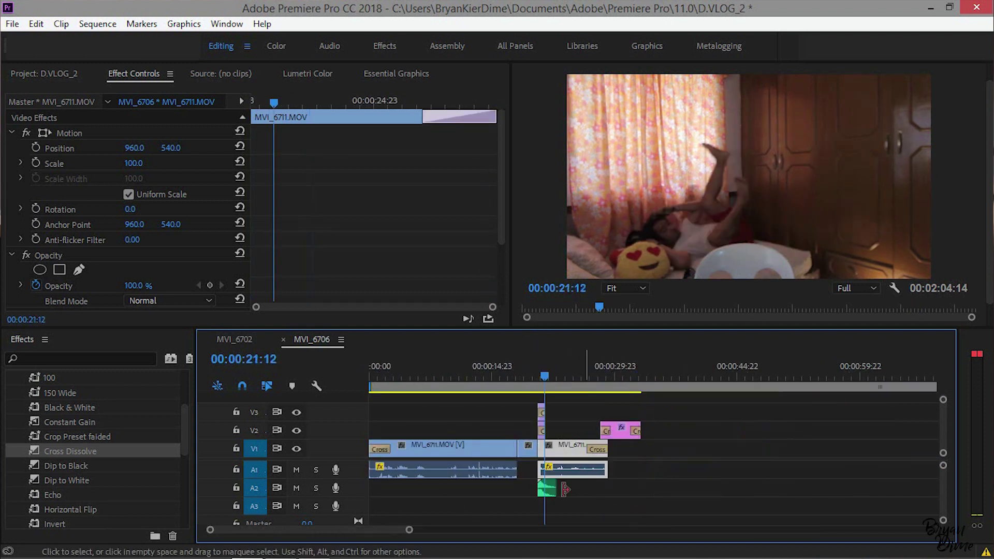
click(548, 487)
key(minus)
key(minus)
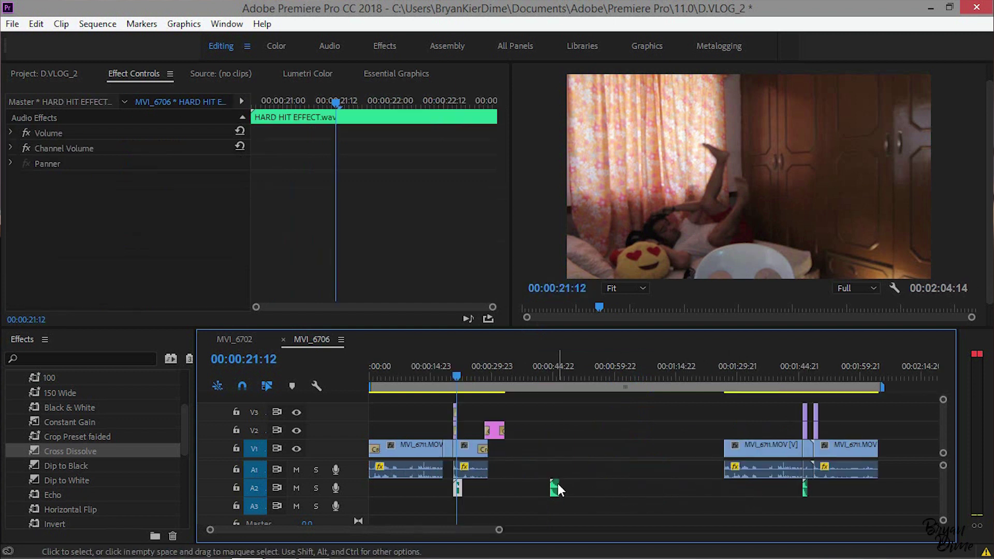
- Move the duplicated HARD HIT EFFECT.wav on A2 so it starts at the reappearance cut just before 00:01:49
click(813, 377)
key(equal)
key(equal)
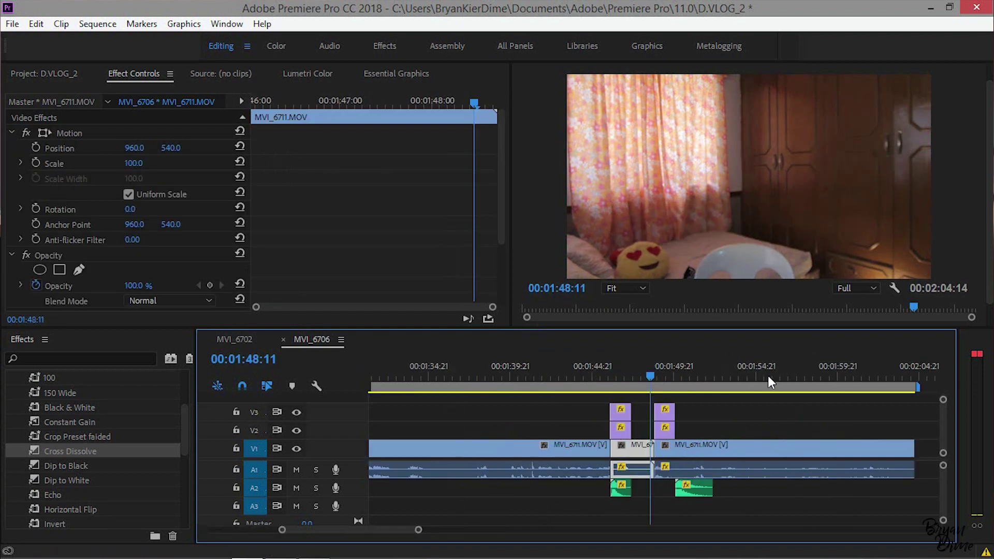
key(equal)
key(equal)
click(768, 489)
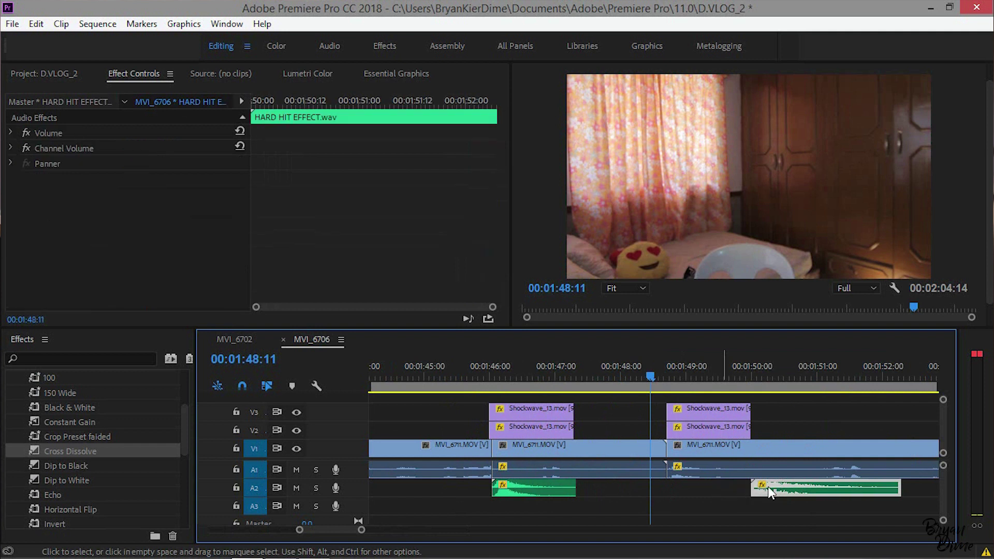
click(724, 488)
- Play back the reappearance, then the full teleport from 00:01:45:05, to check both sound effects with the smoke overlays
click(648, 368)
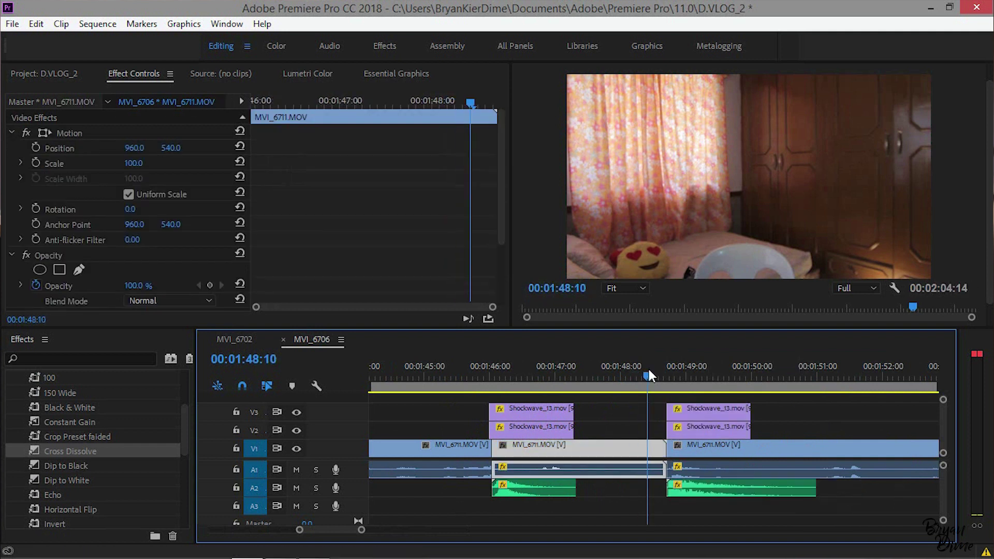
key(minus)
key(space)
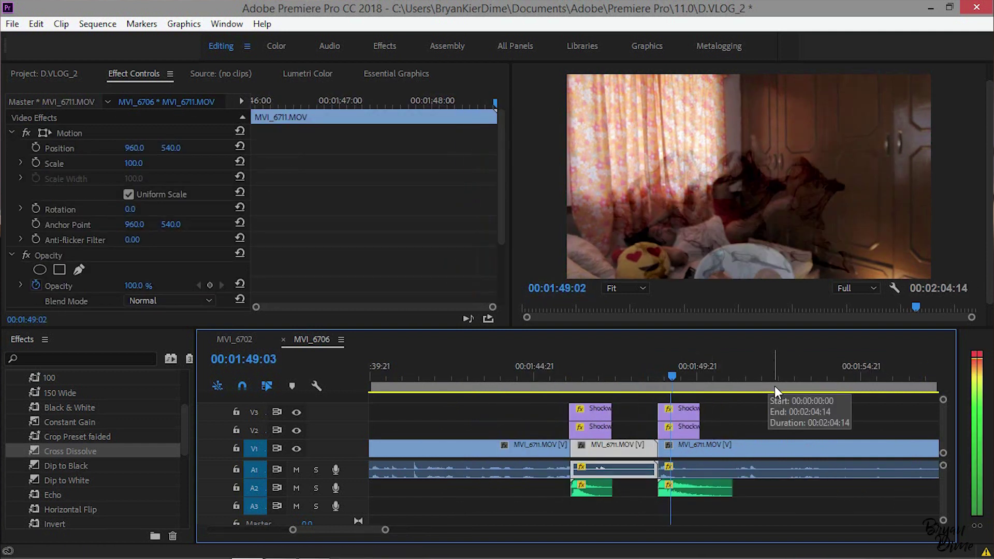
key(space)
drag(632, 371, 541, 367)
scroll(543, 372, up, 3)
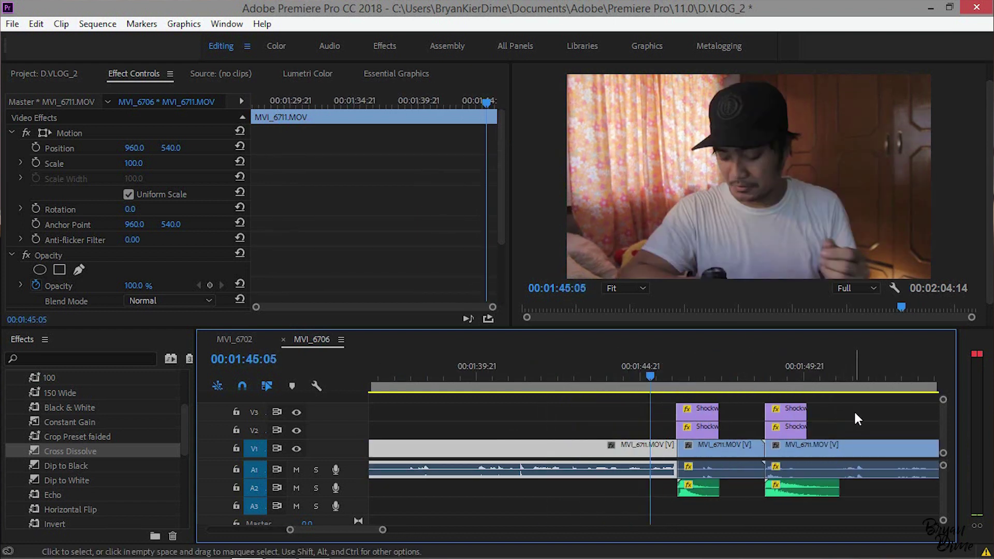
key(space)
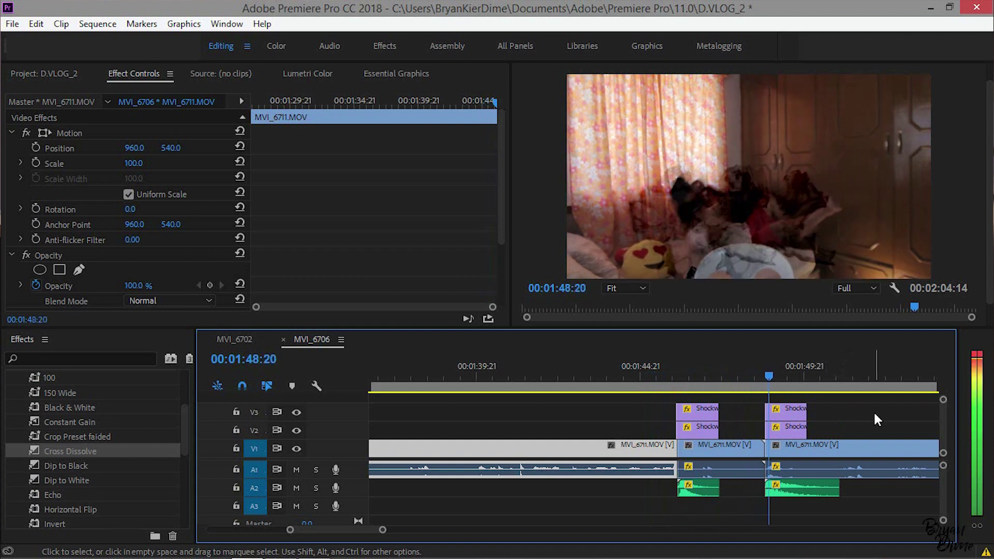
key(space)
- Apply Cross Dissolve to the ends of both Shockwave_13.mov overlays at the reappearance and play back the fade
key(equal)
mouse_move(653, 379)
mouse_down()
mouse_move(614, 383)
mouse_move(642, 386)
mouse_up()
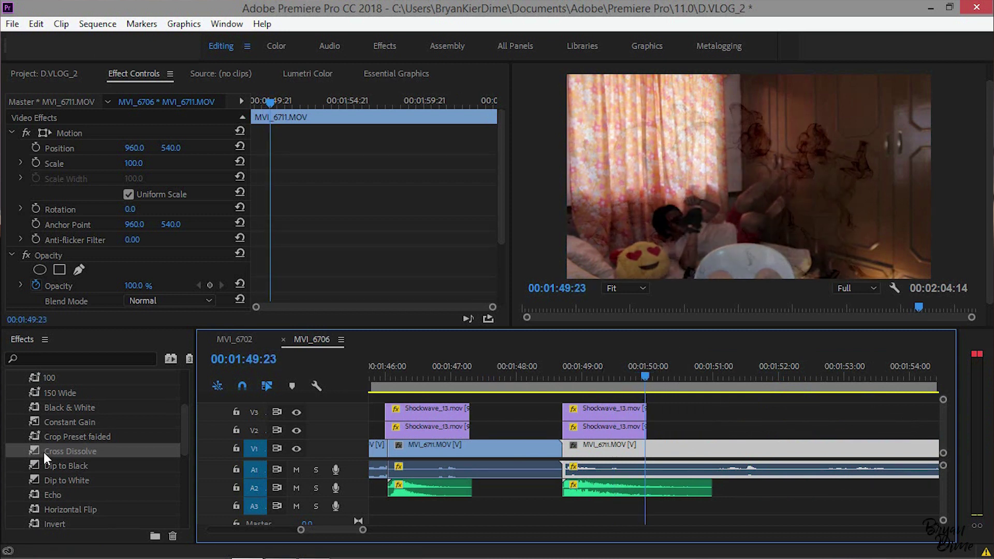
drag(44, 450, 587, 421)
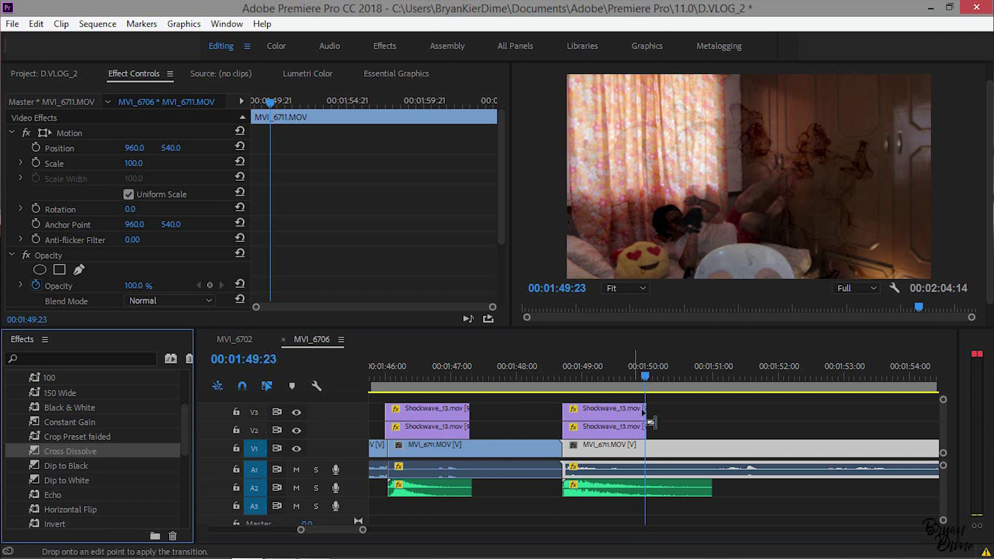
drag(646, 415, 645, 413)
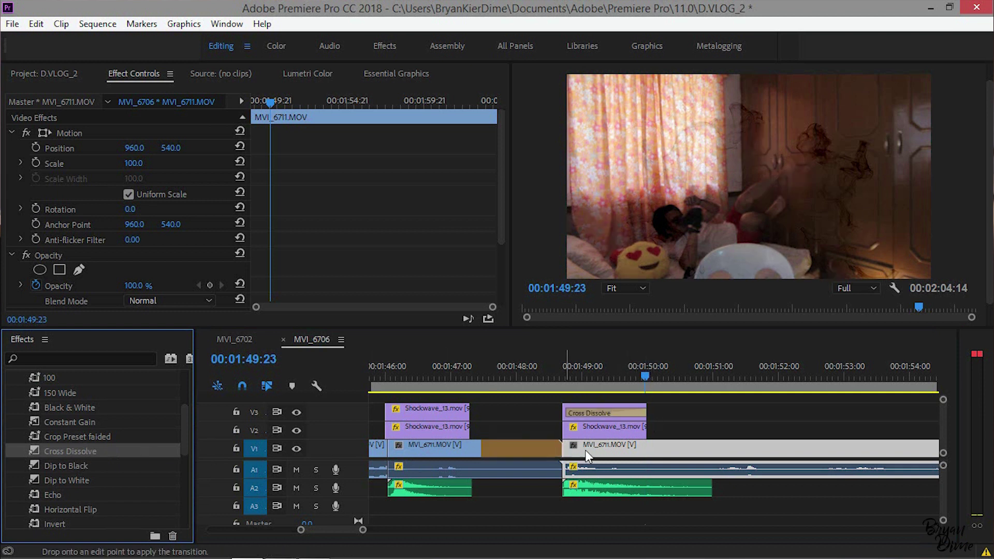
click(533, 384)
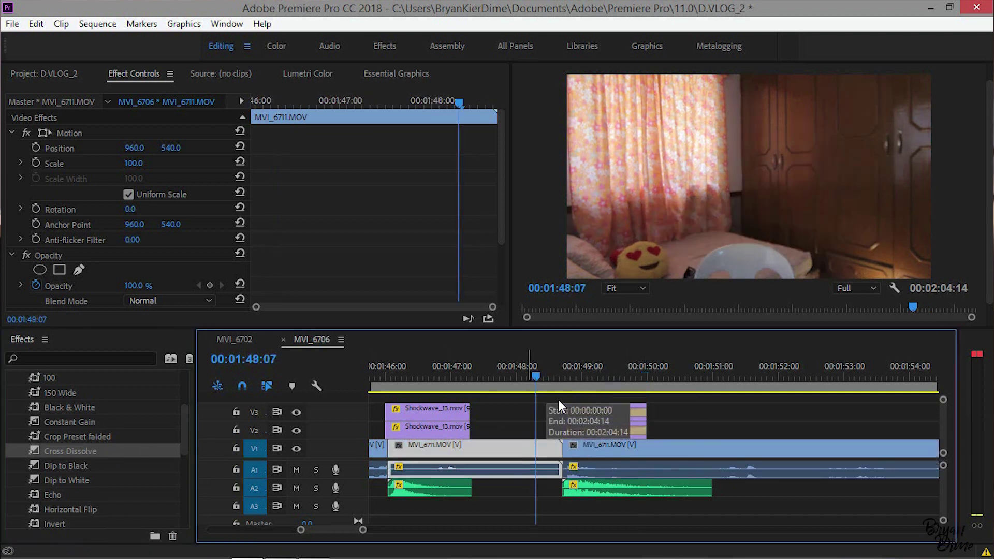
key(space)
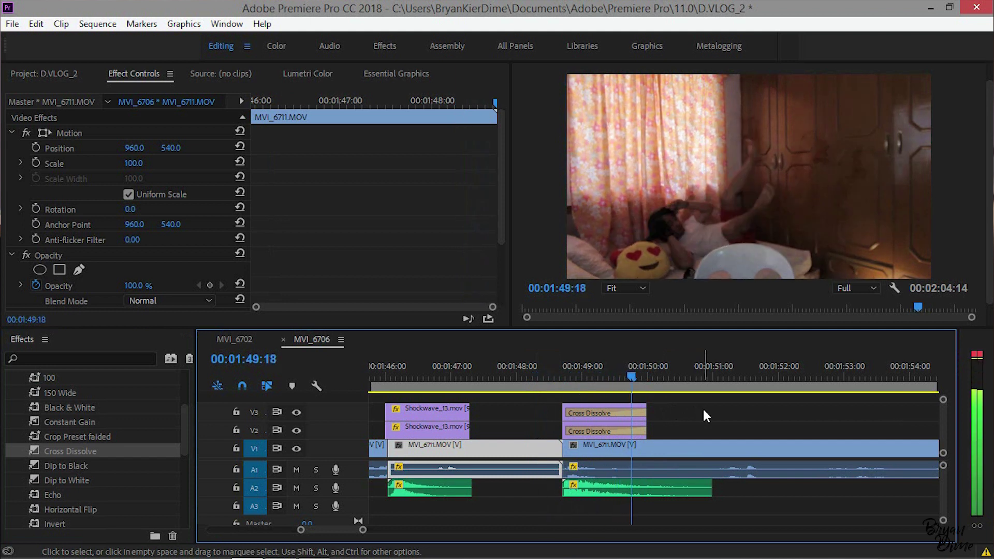
key(space)
- Apply Cross Dissolve to the ends of both Shockwave_13.mov overlays on V3 and V2 at the disappearance
key(minus)
click(552, 369)
key(equal)
drag(59, 449, 162, 452)
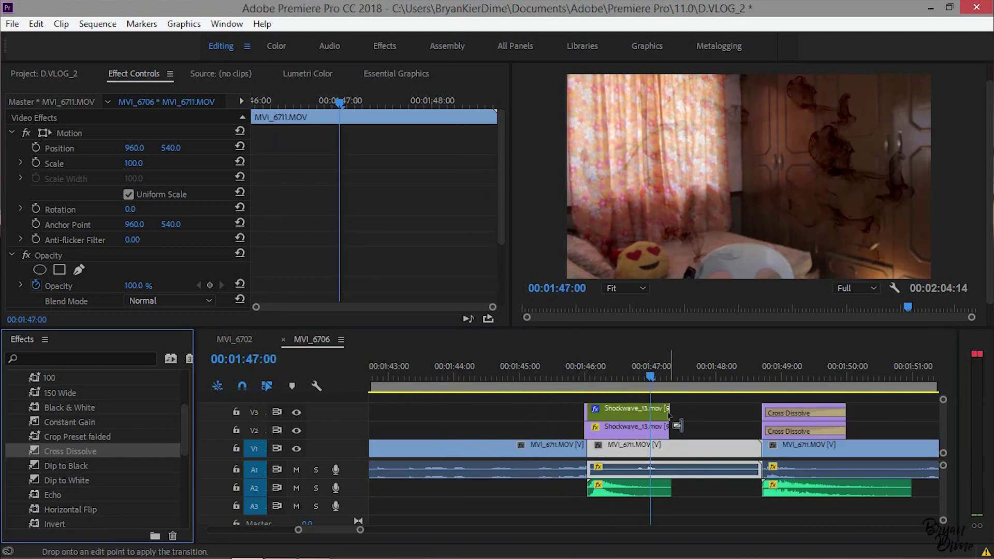
drag(670, 414, 595, 421)
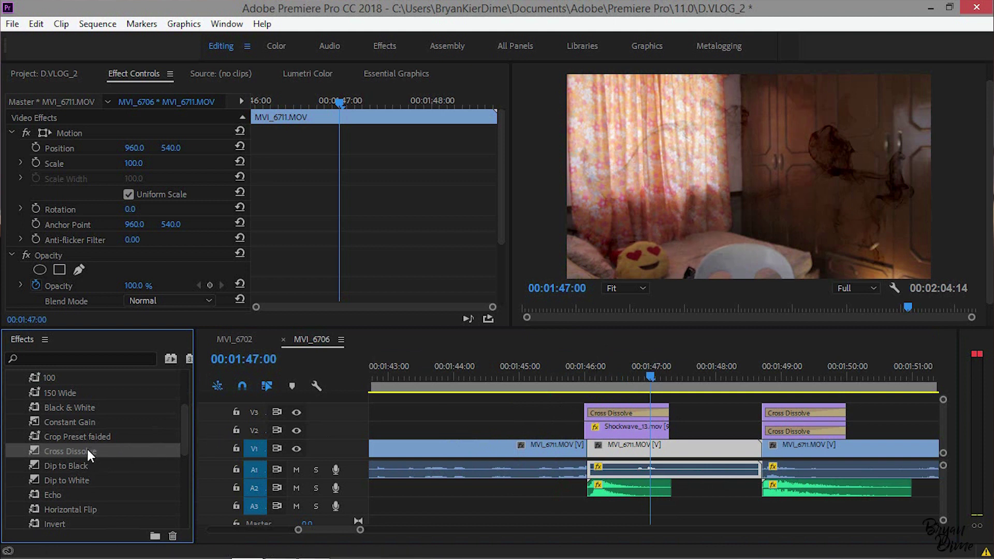
drag(664, 434, 664, 431)
- Play back the complete teleport effect from 00:01:44:12 through the reappearance
drag(564, 377, 485, 376)
key(minus)
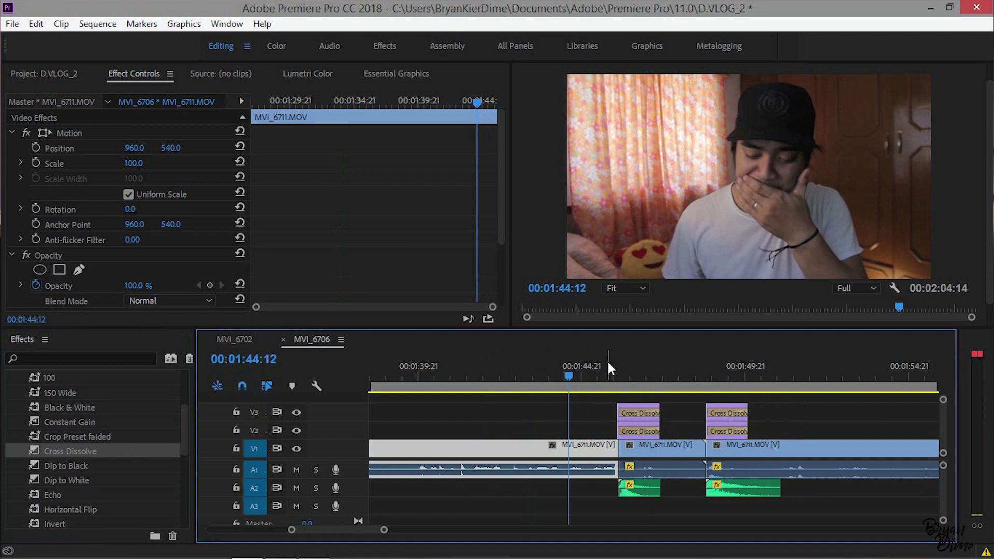
key(space)
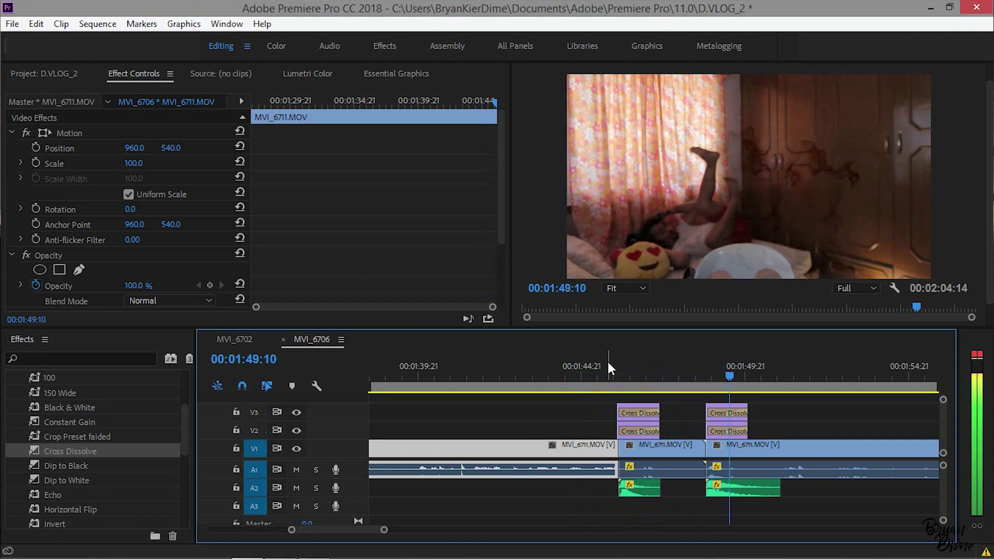
key(equal)
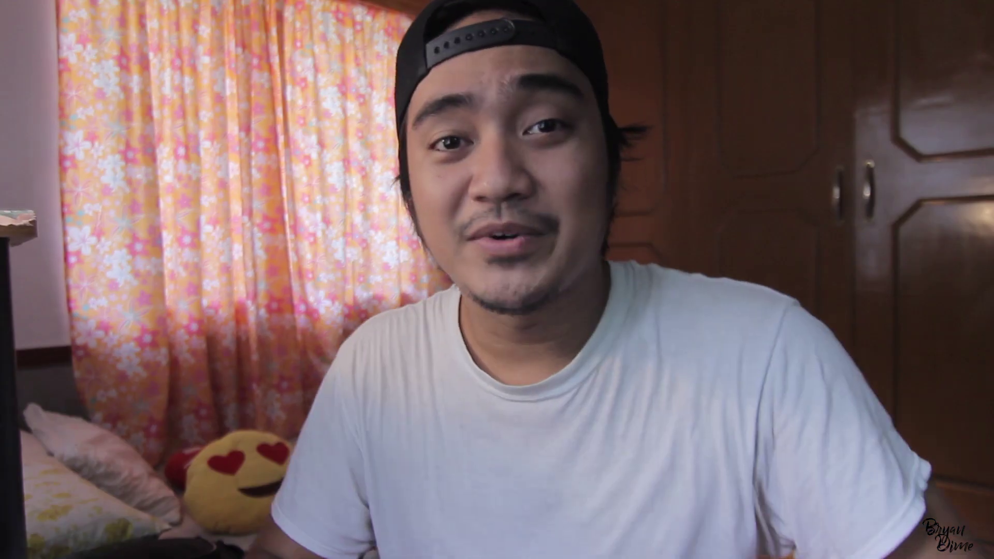